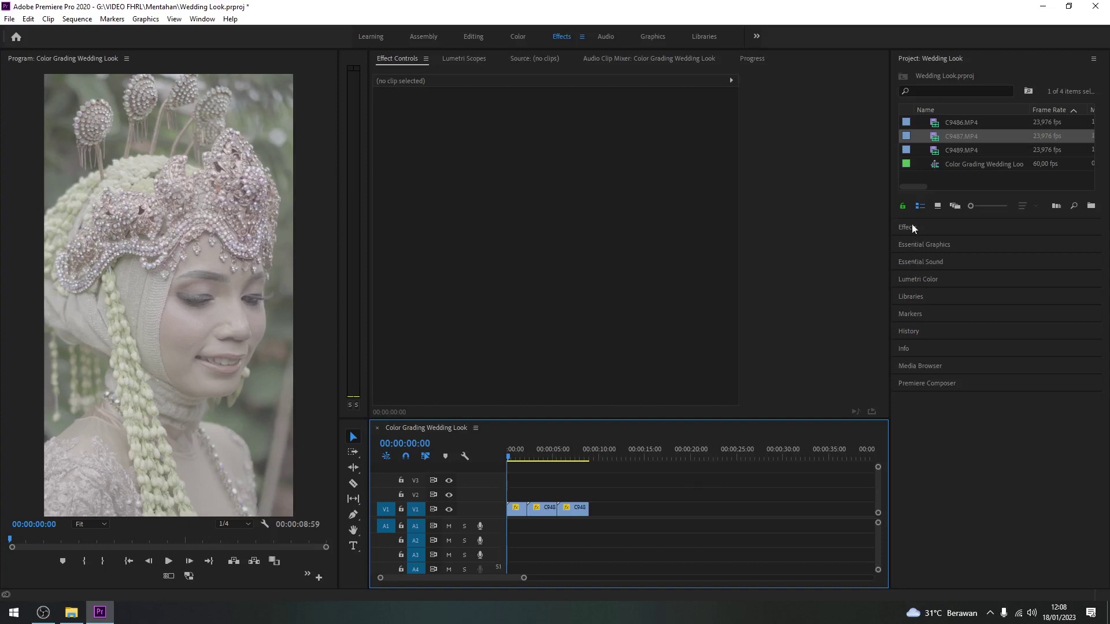
Bring up the Project panel's context menu to add a new project item
{"action": "right_click", "coordinate": [920, 164]}
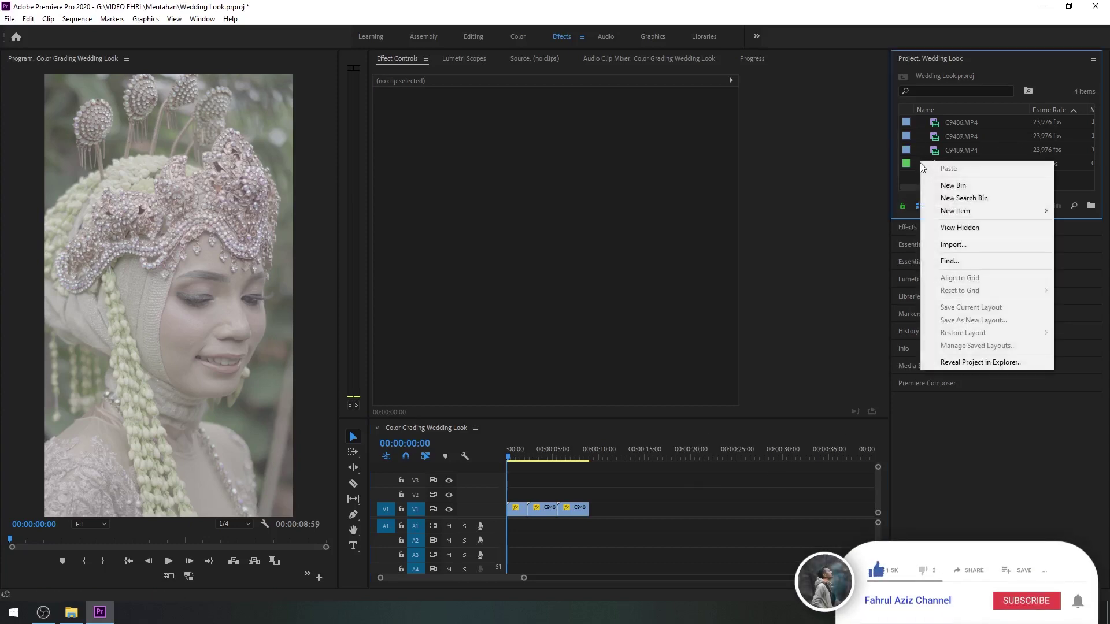
Create a new 1080×1920 adjustment layer in the project
{"action": "mouse_move", "coordinate": [951, 211]}
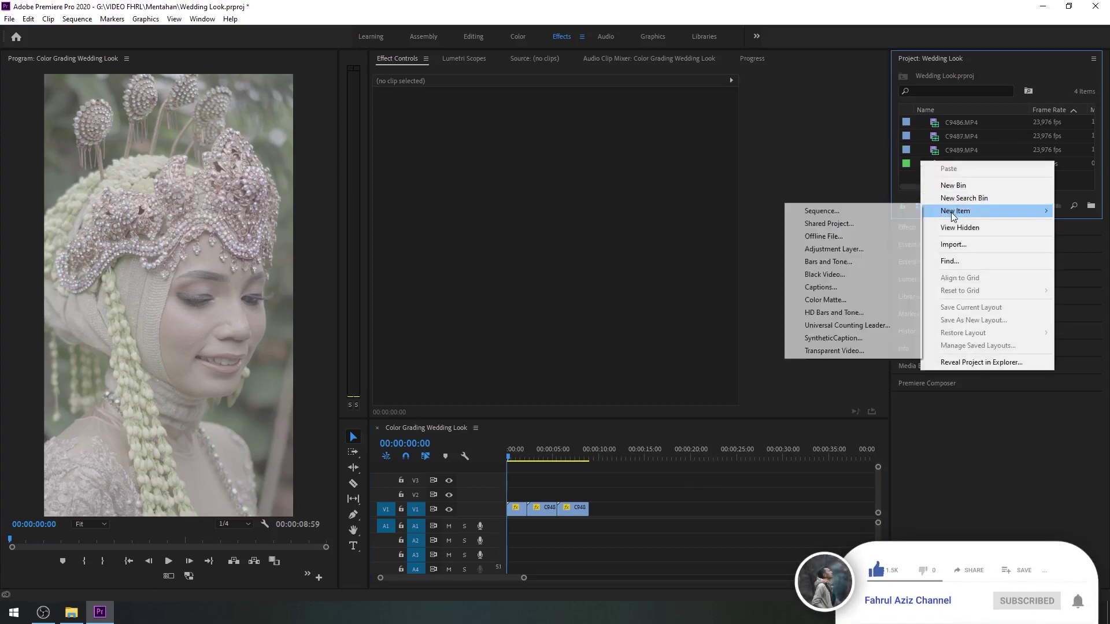
{"action": "left_click", "coordinate": [862, 249]}
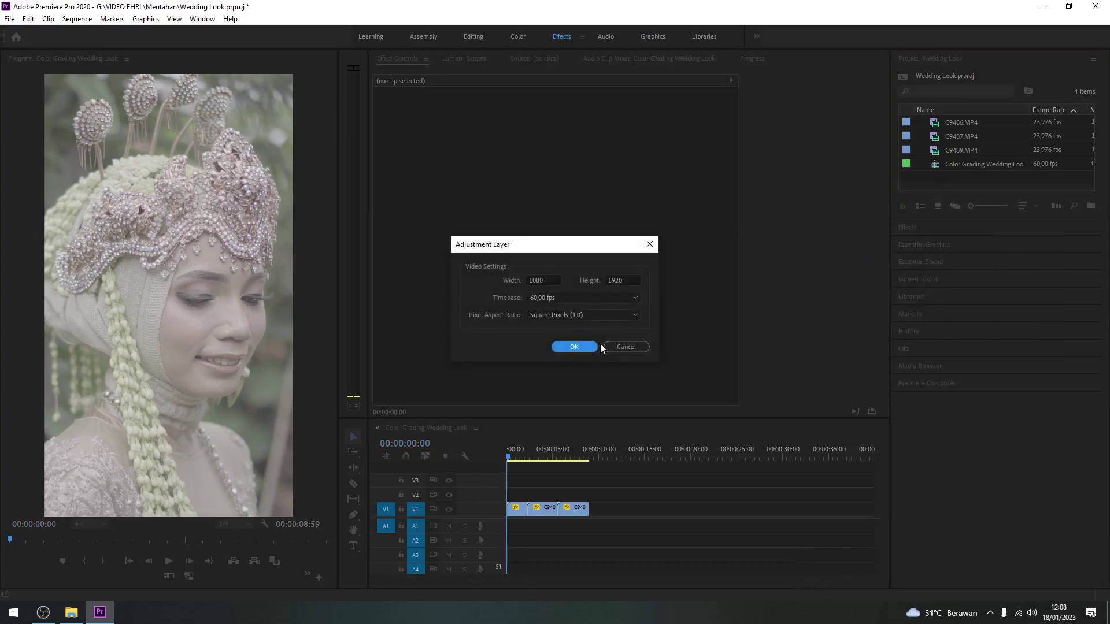
{"action": "left_click", "coordinate": [585, 348]}
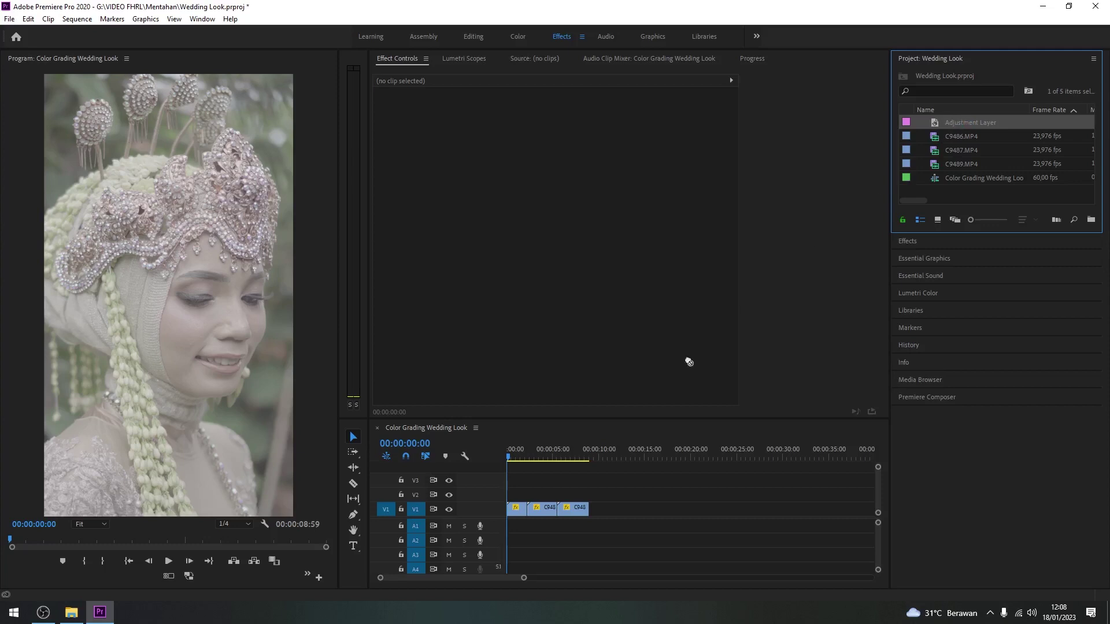
Place the adjustment layer on V2, trim it to the first clip, and park the playhead at one second
{"action": "left_click_drag", "start_coordinate": [712, 335], "coordinate": [514, 499]}
{"action": "left_click_drag", "start_coordinate": [516, 457], "coordinate": [567, 453]}
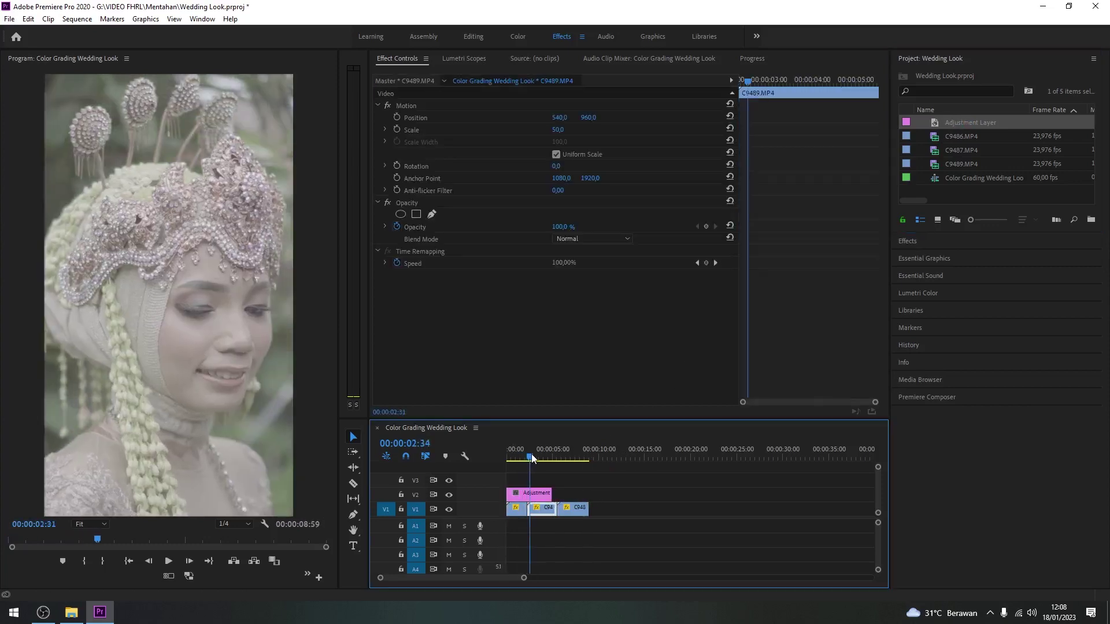
{"action": "left_click_drag", "start_coordinate": [568, 453], "coordinate": [518, 456]}
{"action": "mouse_move", "coordinate": [555, 492]}
{"action": "left_mouse_down"}
{"action": "mouse_move", "coordinate": [574, 490]}
{"action": "mouse_move", "coordinate": [523, 492]}
{"action": "mouse_move", "coordinate": [520, 458]}
{"action": "left_mouse_up"}
{"action": "left_click", "coordinate": [520, 500]}
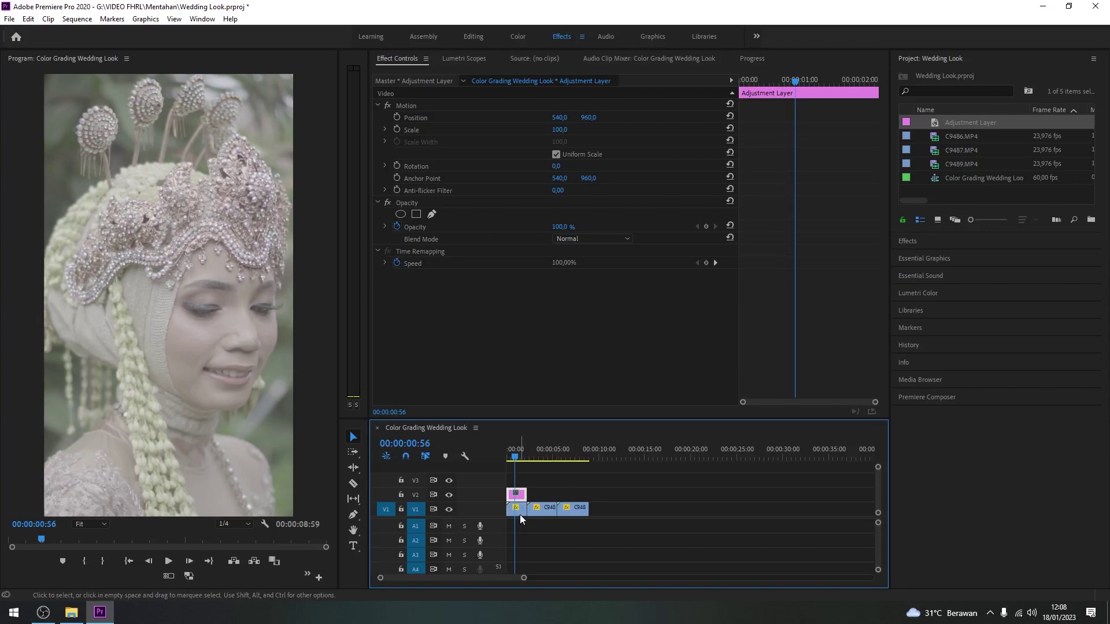
{"action": "left_click", "coordinate": [513, 456]}
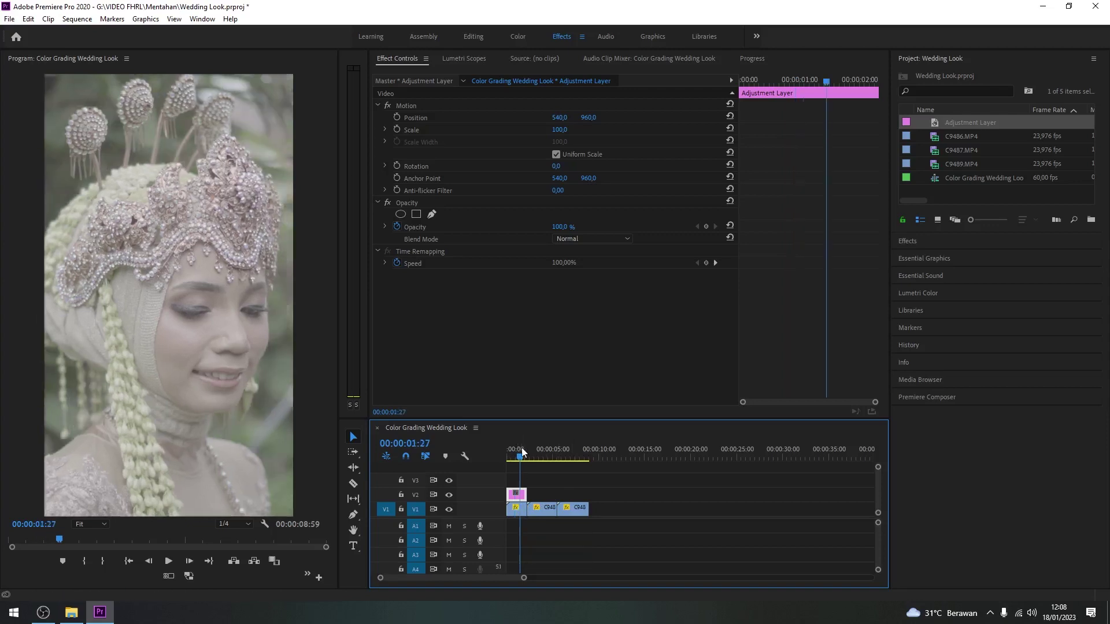
{"action": "left_click", "coordinate": [517, 456]}
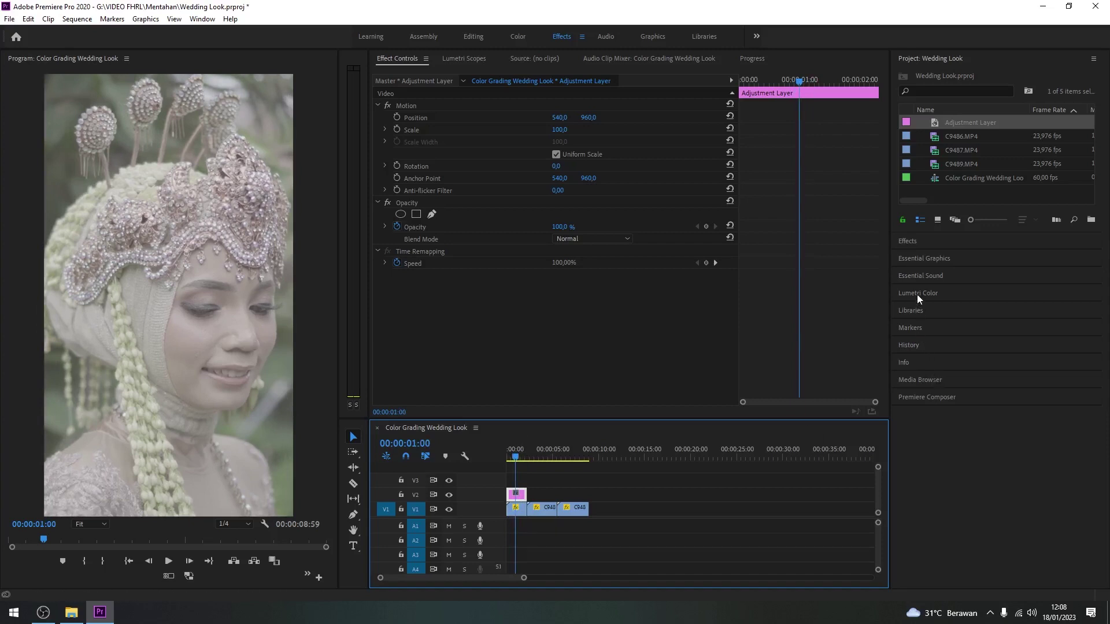
Load the Sony S-Log3 to Rec.709 LUT from D:\BACKUP\Preset Premiere CC as the Lumetri Creative Look
{"action": "left_click", "coordinate": [936, 293]}
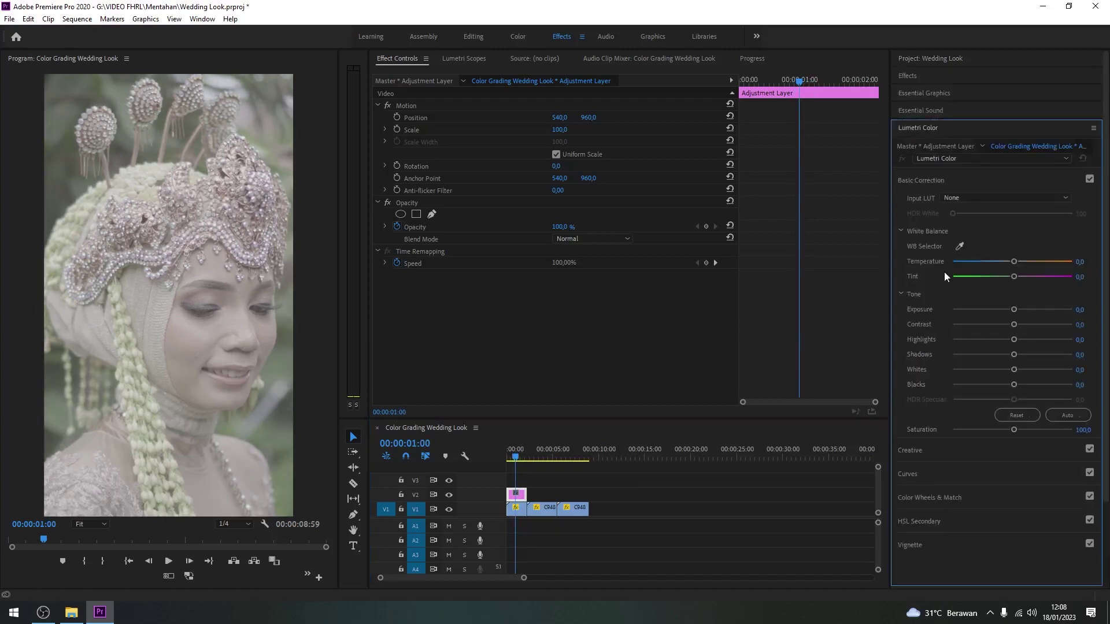
{"action": "left_click", "coordinate": [923, 453]}
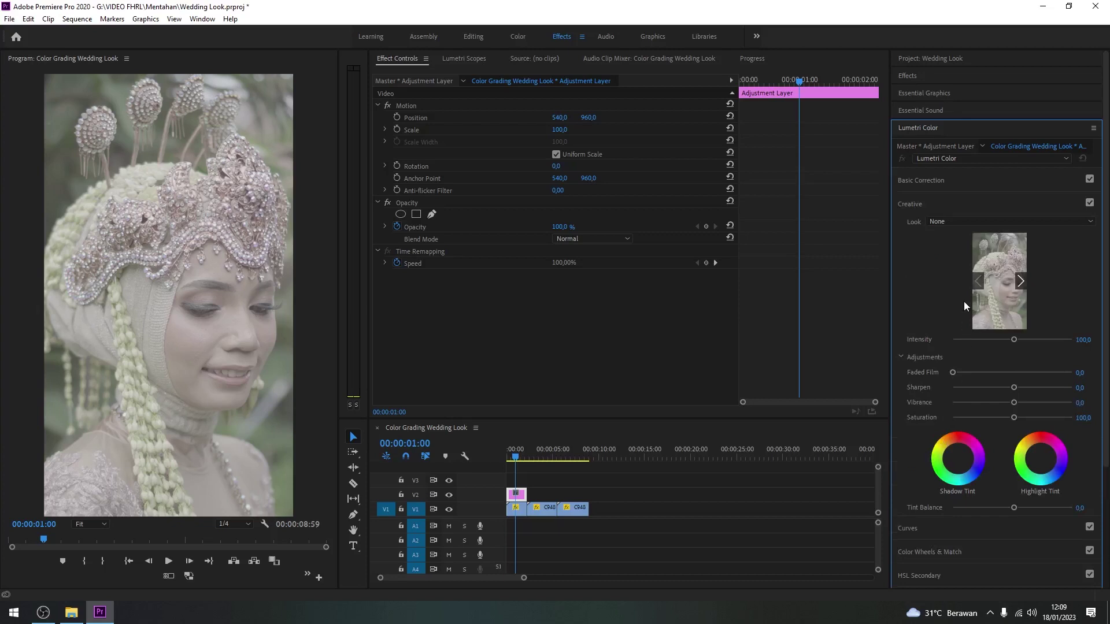
{"action": "left_click", "coordinate": [971, 225]}
{"action": "left_click", "coordinate": [973, 256]}
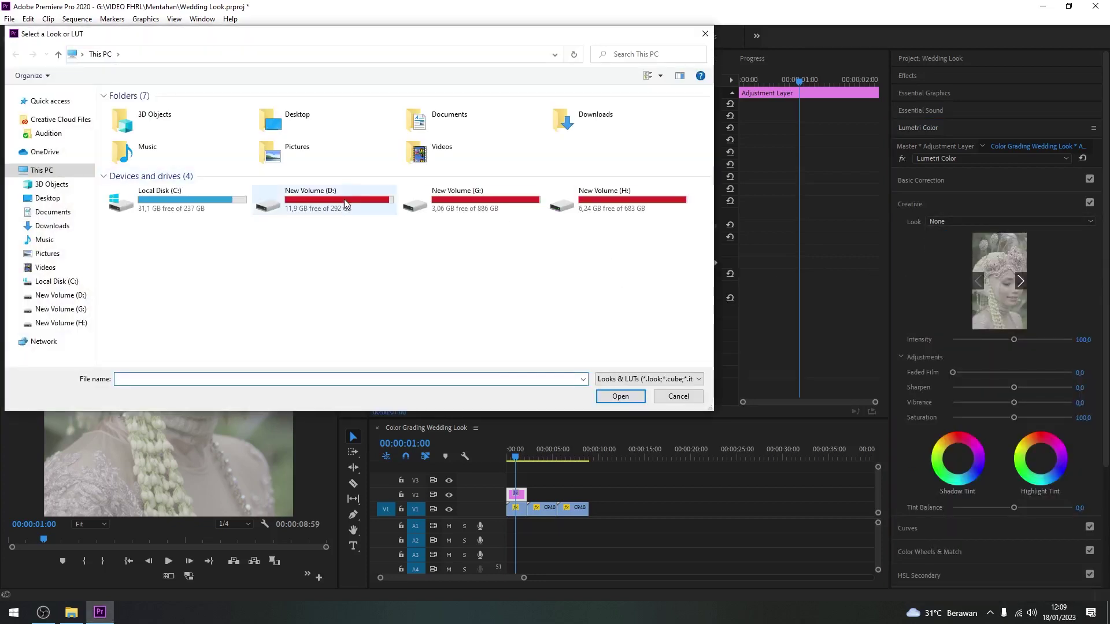
{"action": "double_click", "coordinate": [344, 199]}
{"action": "double_click", "coordinate": [283, 123]}
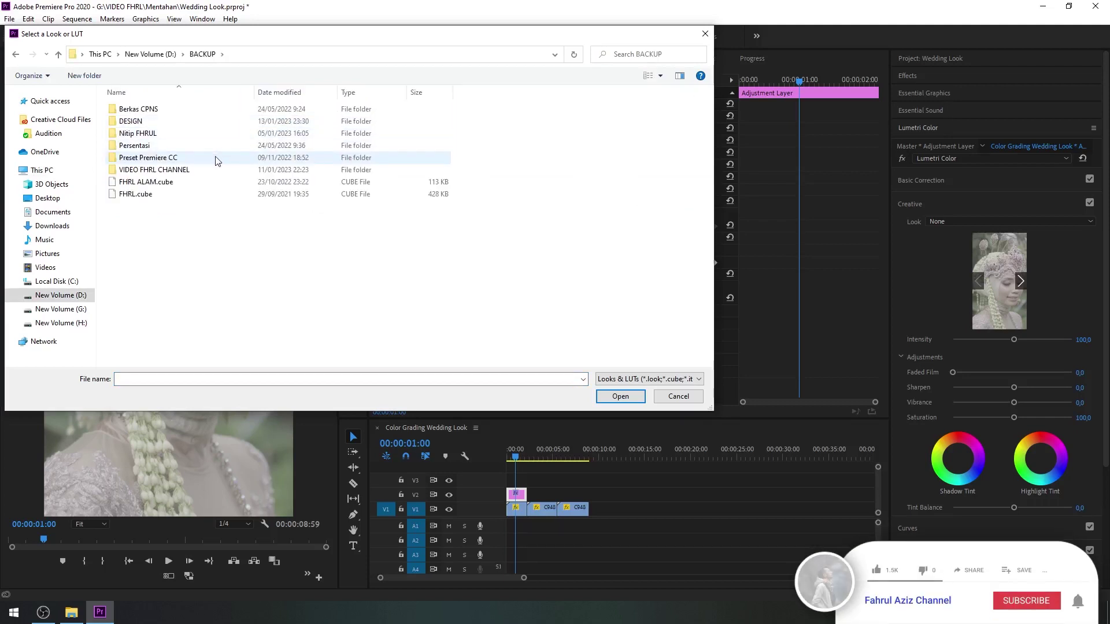
{"action": "double_click", "coordinate": [214, 157]}
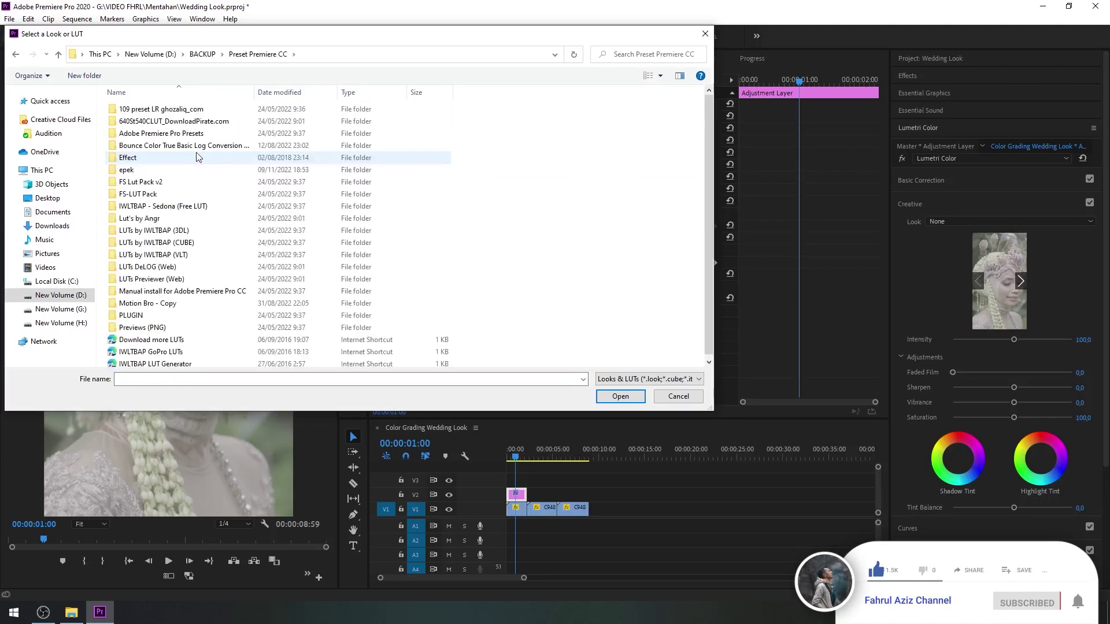
{"action": "double_click", "coordinate": [200, 146]}
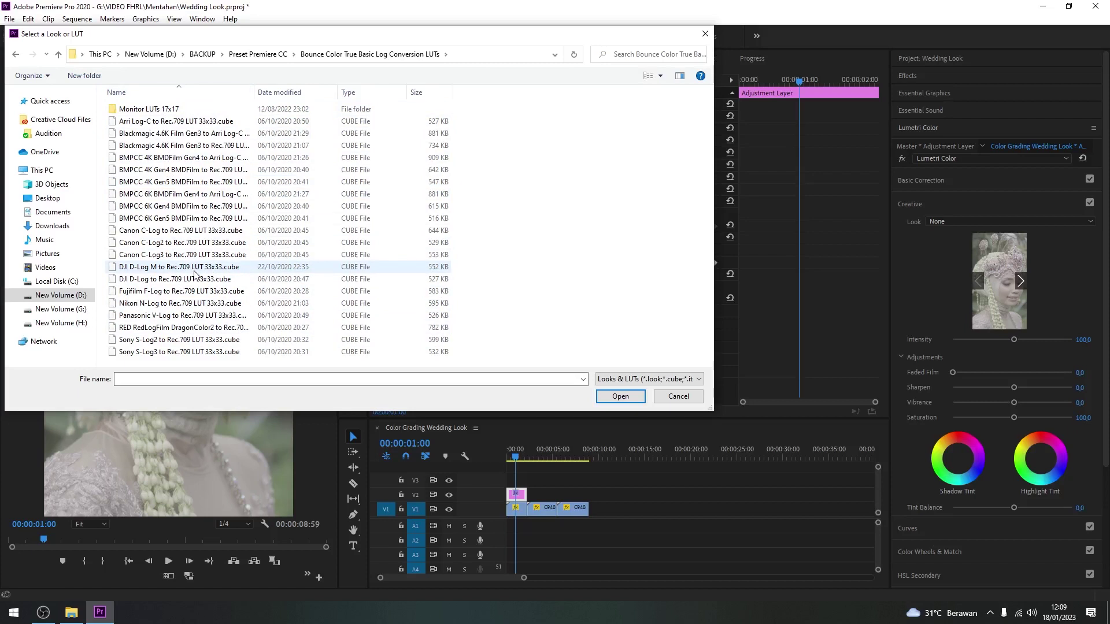
{"action": "double_click", "coordinate": [208, 353]}
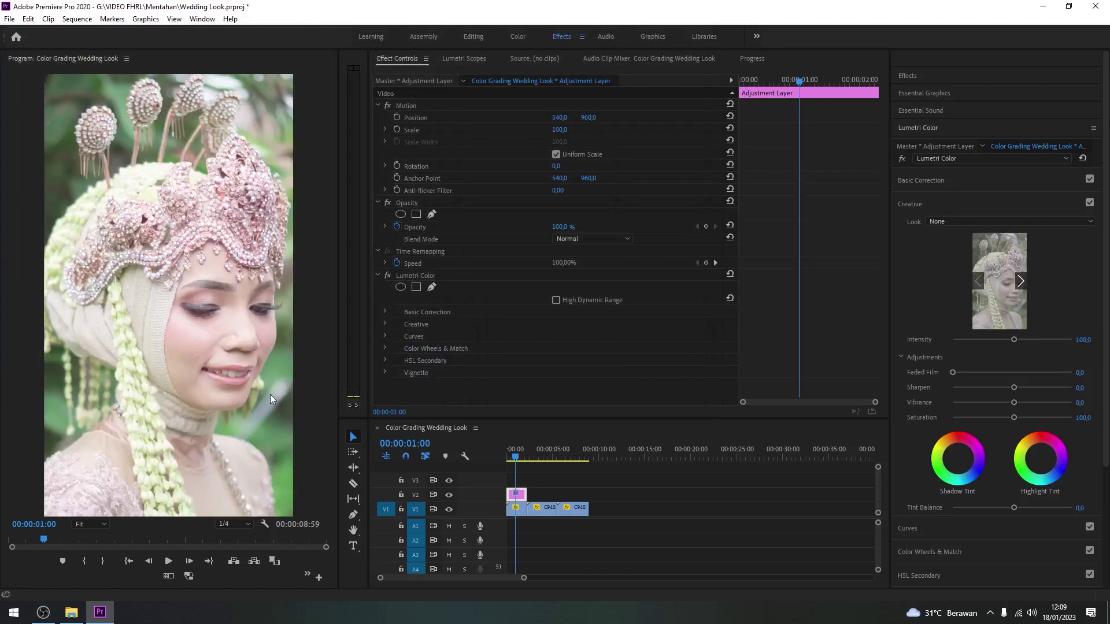
Scrub to 00:00:00:49 to judge the converted colour
{"action": "left_click", "coordinate": [521, 459]}
{"action": "left_click_drag", "start_coordinate": [520, 460], "coordinate": [517, 461]}
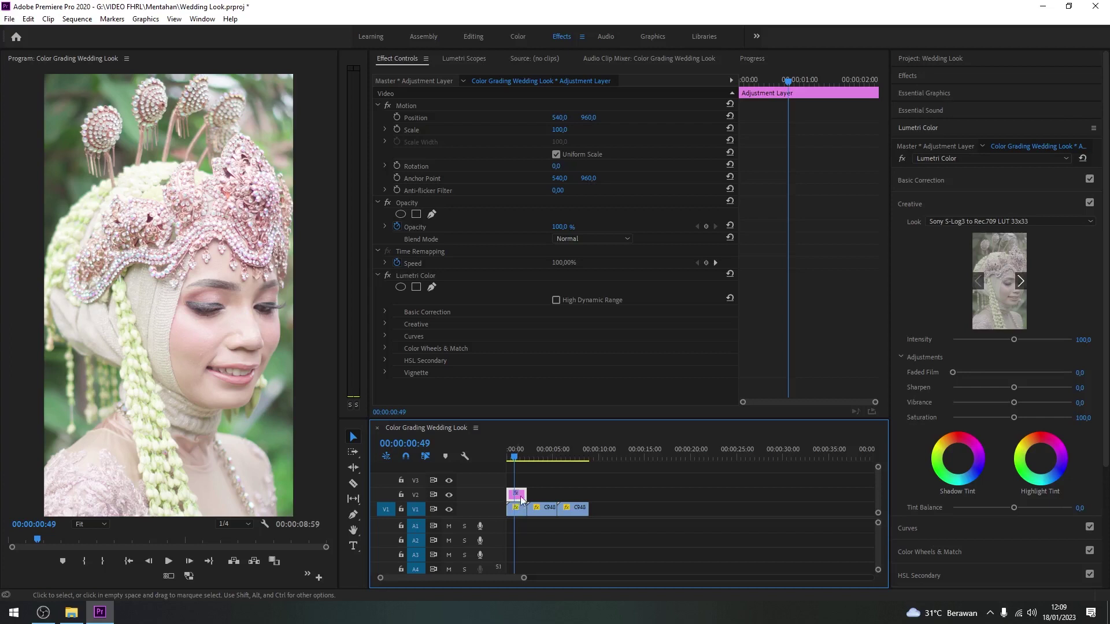
{"action": "left_click", "coordinate": [948, 181]}
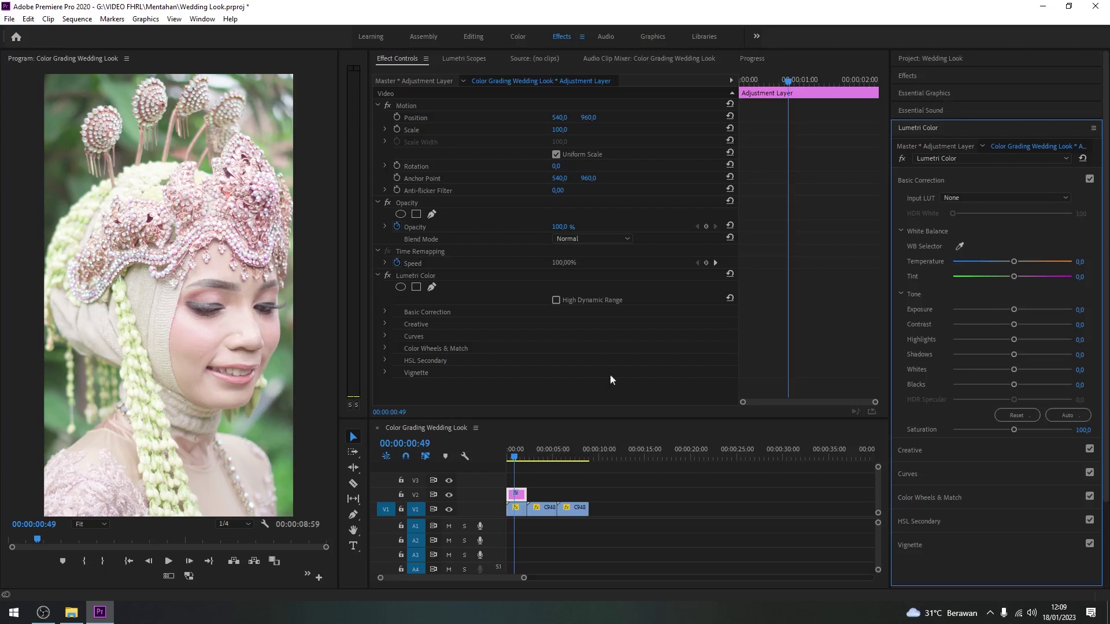
Set Basic Correction to Highlights -52.7, Whites -20.8, Contrast 15 and Shadows 18.8
{"action": "left_click_drag", "start_coordinate": [985, 339], "coordinate": [981, 340]}
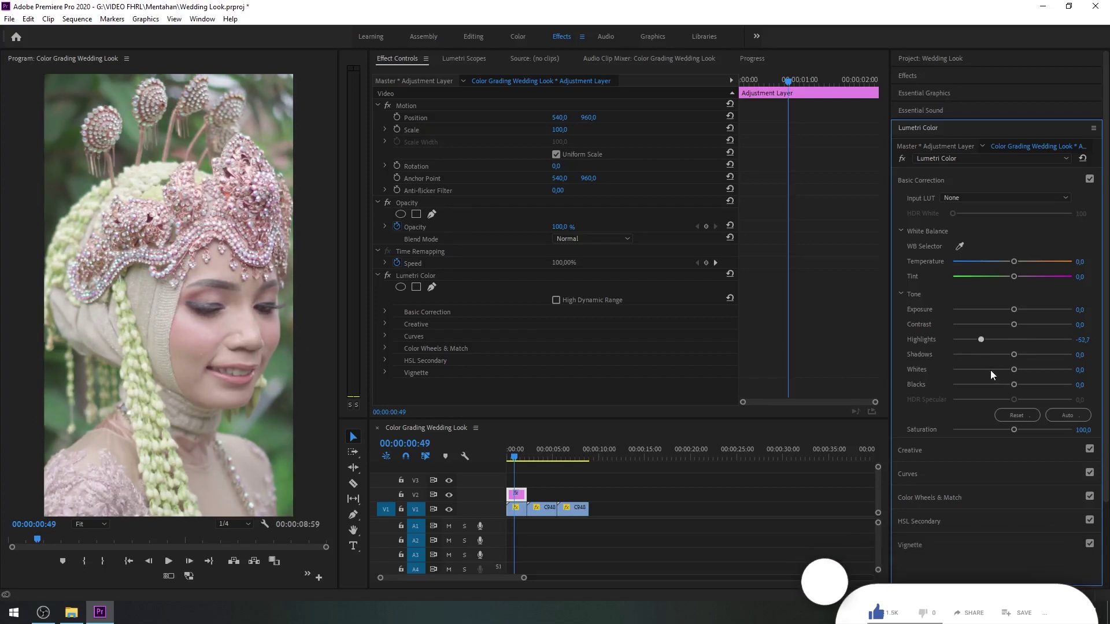
{"action": "left_click_drag", "start_coordinate": [994, 370], "coordinate": [990, 370]}
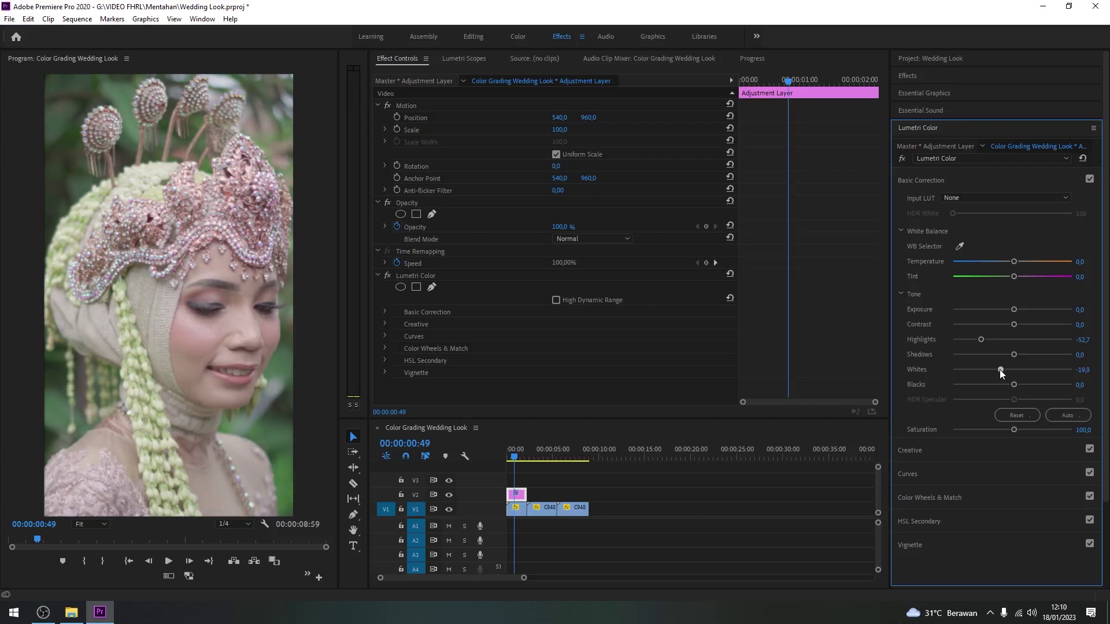
{"action": "left_click_drag", "start_coordinate": [1014, 325], "coordinate": [1017, 325]}
{"action": "left_click_drag", "start_coordinate": [1000, 369], "coordinate": [1022, 355]}
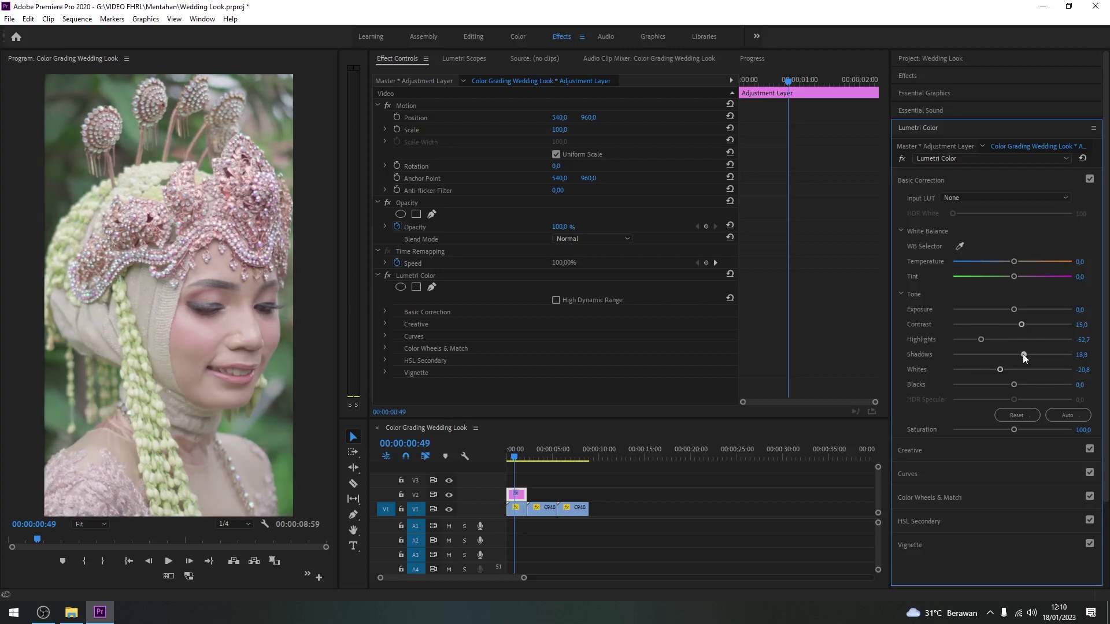
Add a low point on the RGB curve and pull it down to darken shadows
{"action": "left_click", "coordinate": [934, 474]}
{"action": "left_click", "coordinate": [962, 419]}
{"action": "left_click_drag", "start_coordinate": [964, 425], "coordinate": [964, 434]}
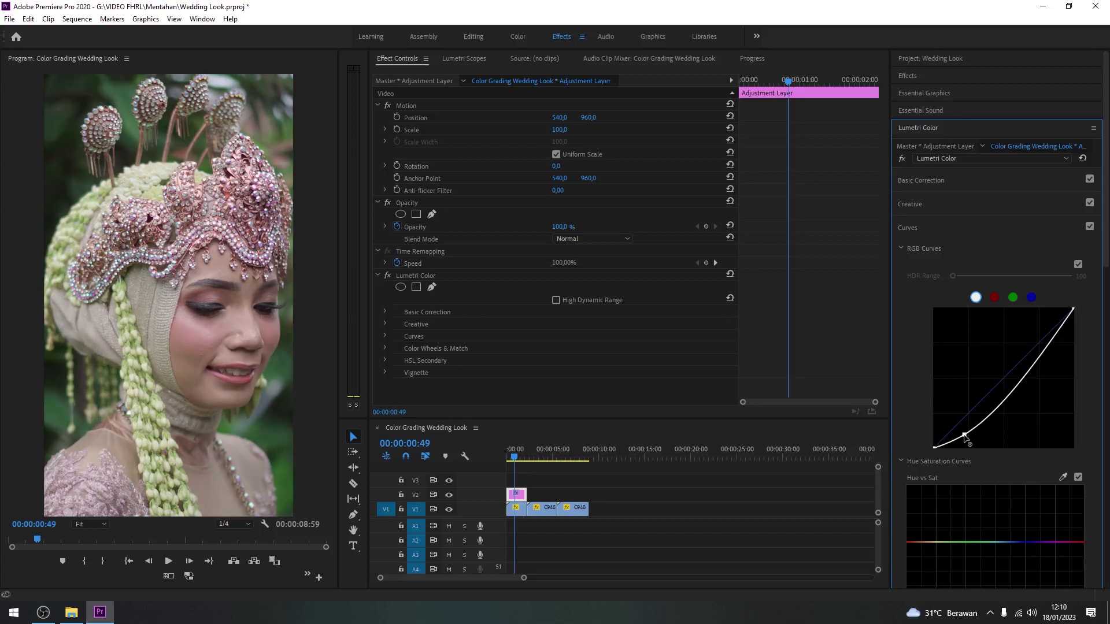
Raise an upper RGB curve point and fine-tune the lower shadow point into an S-curve
{"action": "left_click_drag", "start_coordinate": [1009, 393], "coordinate": [1005, 383]}
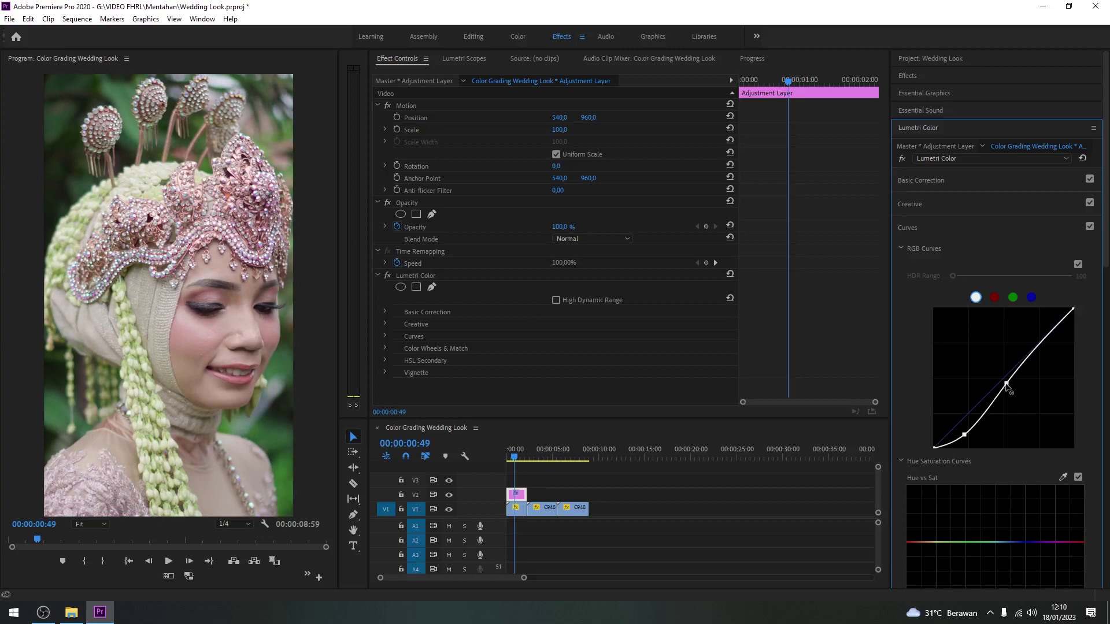
{"action": "left_click_drag", "start_coordinate": [964, 436], "coordinate": [967, 435]}
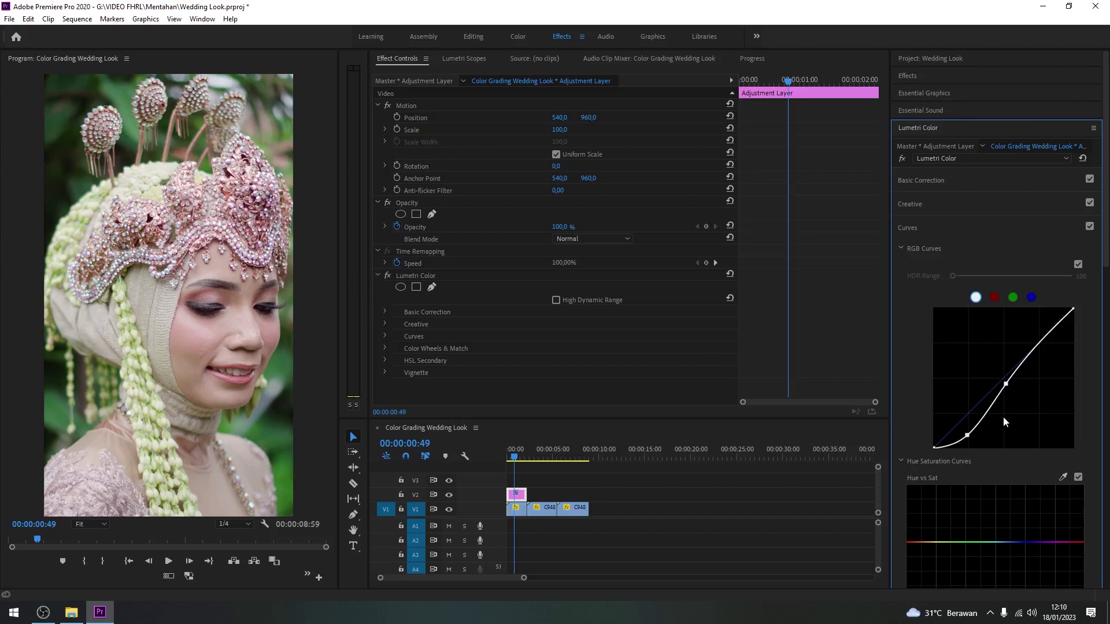
{"action": "left_click_drag", "start_coordinate": [969, 436], "coordinate": [971, 439]}
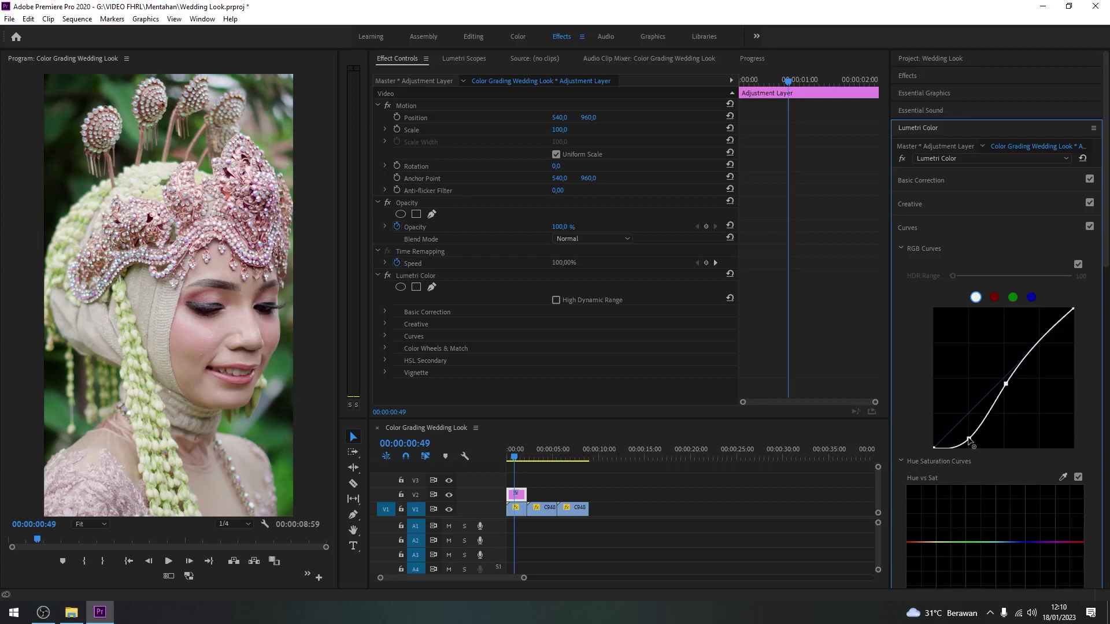
{"action": "left_click_drag", "start_coordinate": [970, 437], "coordinate": [970, 435]}
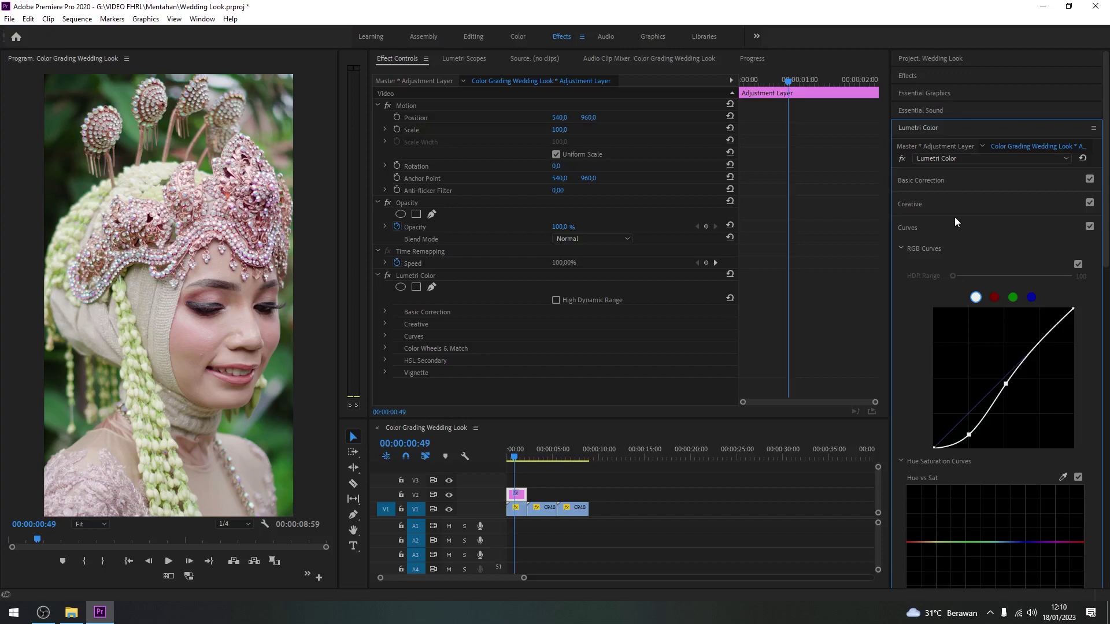
{"action": "left_click", "coordinate": [921, 180]}
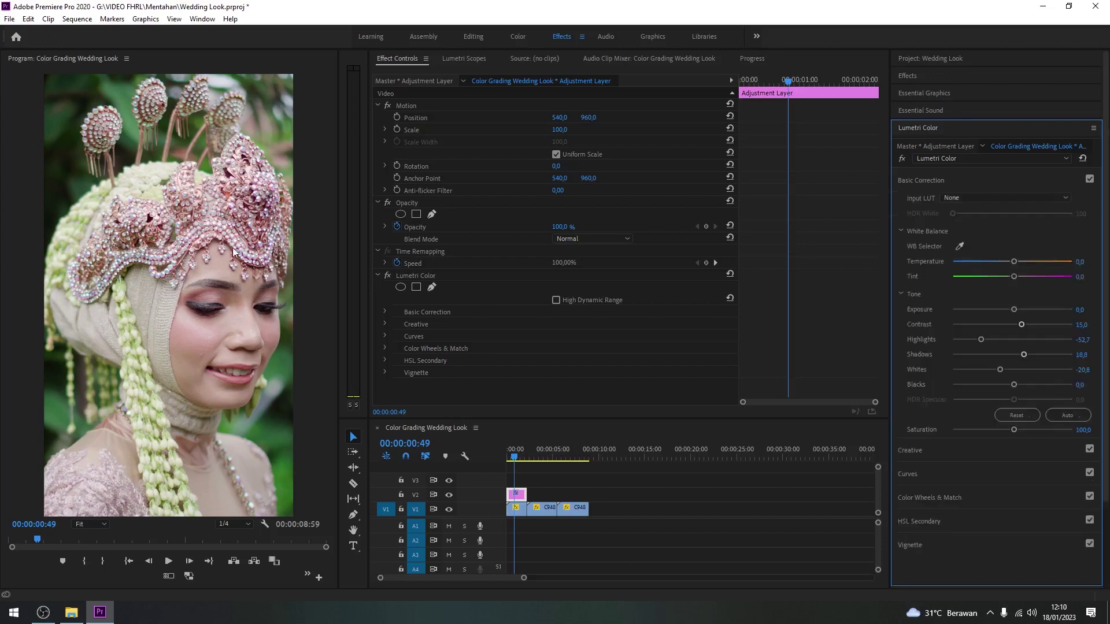
Nudge Highlights up to -46.9 and raise Shadows to 26.6 in Basic Correction
{"action": "left_click_drag", "start_coordinate": [981, 340], "coordinate": [985, 340]}
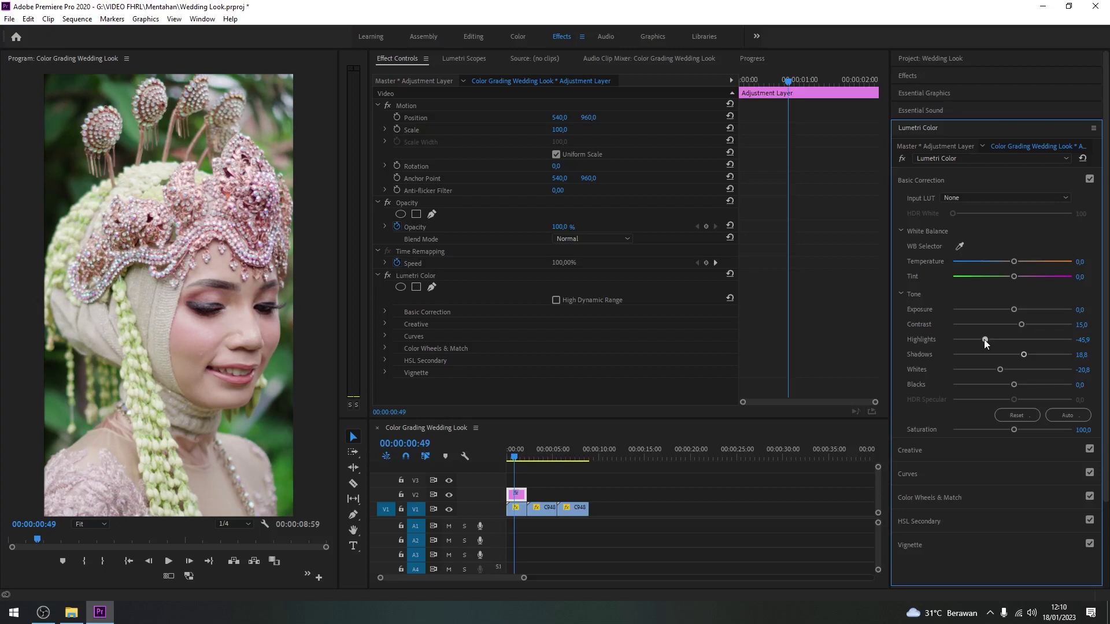
{"action": "left_click_drag", "start_coordinate": [1016, 351], "coordinate": [1025, 356]}
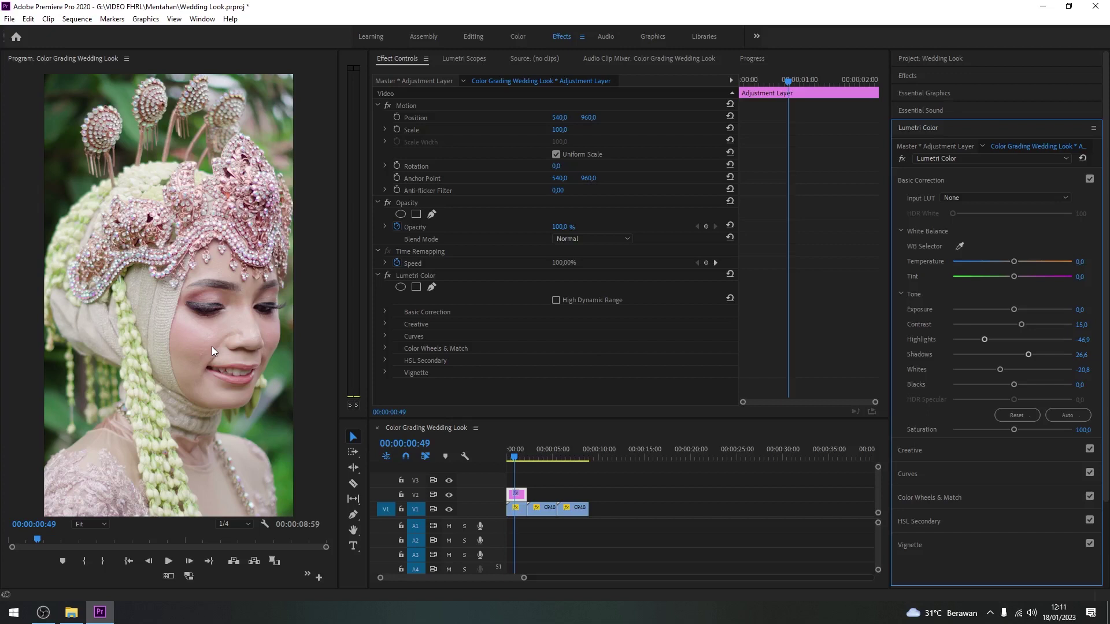
{"action": "left_click", "coordinate": [935, 456]}
Ease Creative Vibrance back to -10.1 and collapse the Creative section
{"action": "mouse_move", "coordinate": [1008, 404]}
{"action": "left_mouse_down"}
{"action": "mouse_move", "coordinate": [1024, 418]}
{"action": "mouse_move", "coordinate": [1006, 404]}
{"action": "left_mouse_up"}
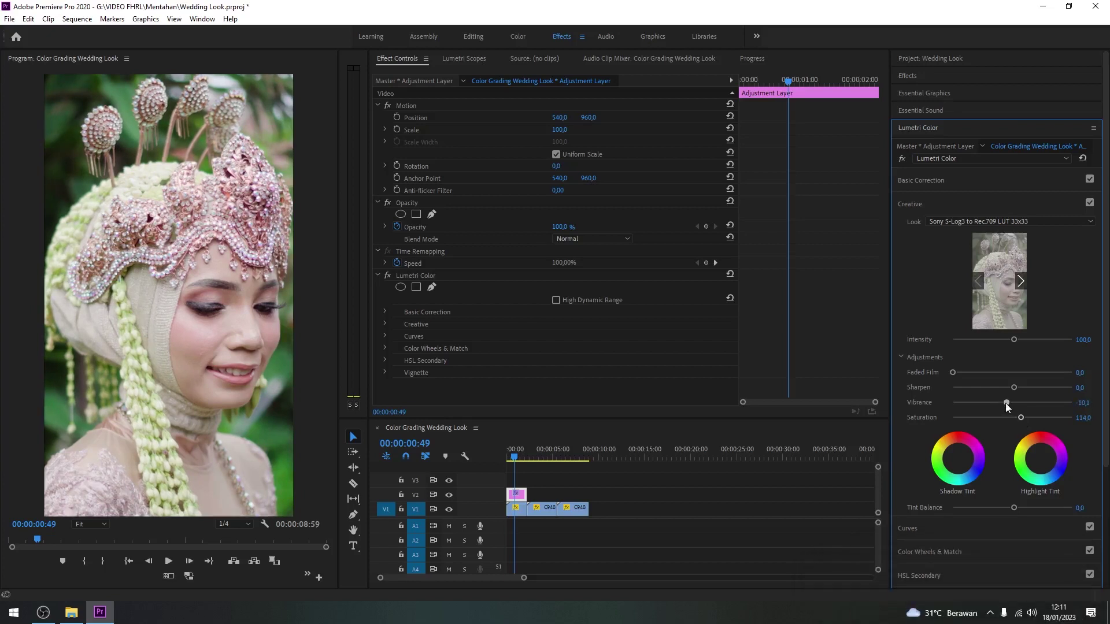
{"action": "left_click", "coordinate": [967, 201]}
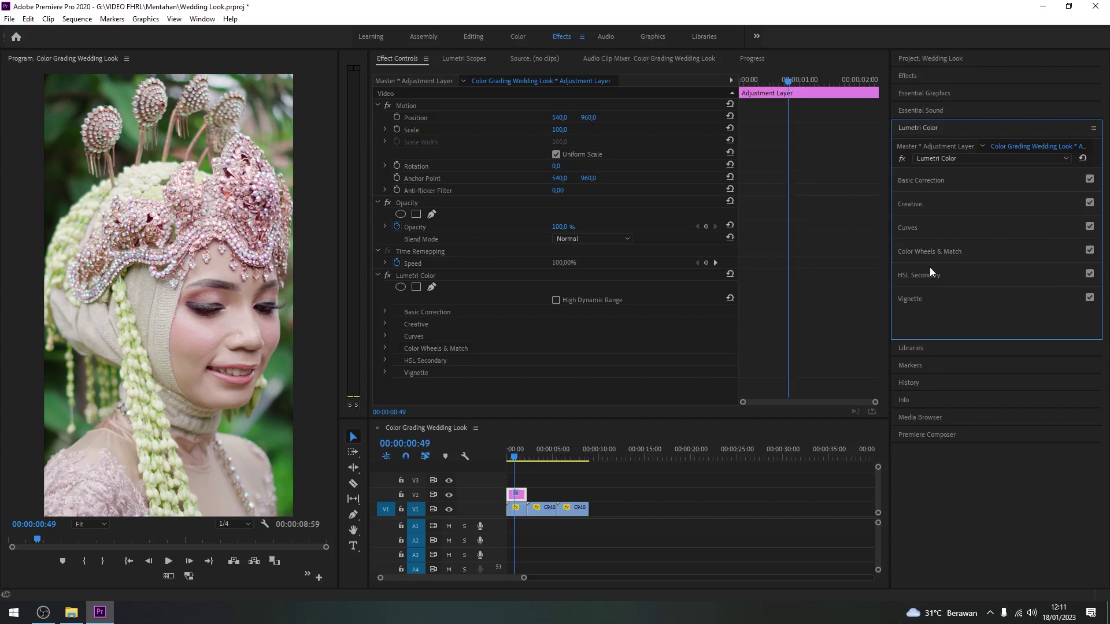
Sample a red tone and bend the red end of the Hue vs Hue curve
{"action": "left_click", "coordinate": [948, 227]}
{"action": "scroll", "coordinate": [931, 414], "scroll_direction": "down", "scroll_amount": 3}
{"action": "scroll", "coordinate": [931, 415], "scroll_direction": "down", "scroll_amount": 2}
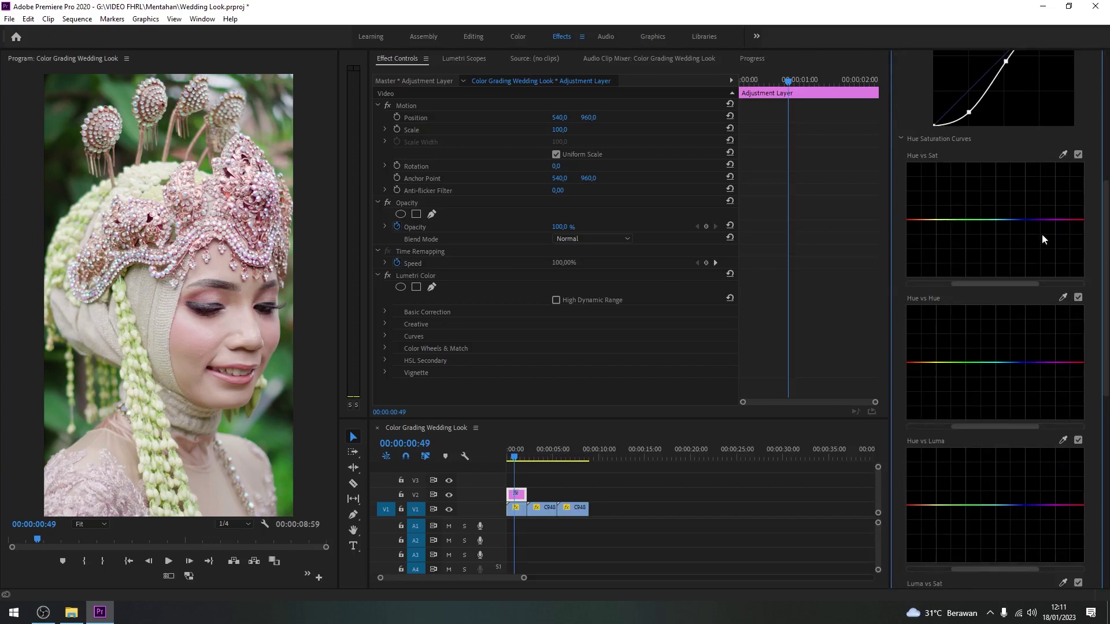
{"action": "left_click", "coordinate": [1062, 297]}
{"action": "left_click", "coordinate": [197, 335]}
{"action": "left_click_drag", "start_coordinate": [1082, 364], "coordinate": [1082, 359]}
{"action": "left_click_drag", "start_coordinate": [1082, 361], "coordinate": [1083, 362]}
{"action": "mouse_move", "coordinate": [1083, 361]}
{"action": "left_mouse_down"}
{"action": "mouse_move", "coordinate": [1082, 372]}
{"action": "mouse_move", "coordinate": [1082, 361]}
{"action": "left_mouse_up"}
Sample the green foliage and dip the Hue vs Sat curve to desaturate greens
{"action": "left_click", "coordinate": [1062, 154]}
{"action": "left_click", "coordinate": [125, 102]}
{"action": "left_click_drag", "start_coordinate": [968, 220], "coordinate": [970, 229]}
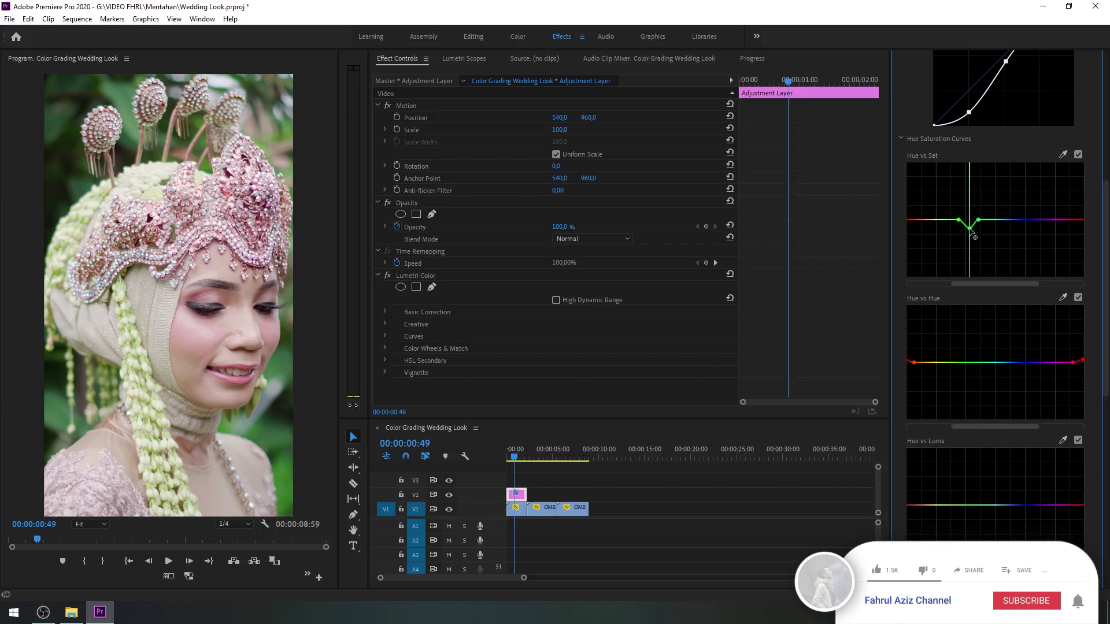
{"action": "left_click_drag", "start_coordinate": [971, 229], "coordinate": [972, 243]}
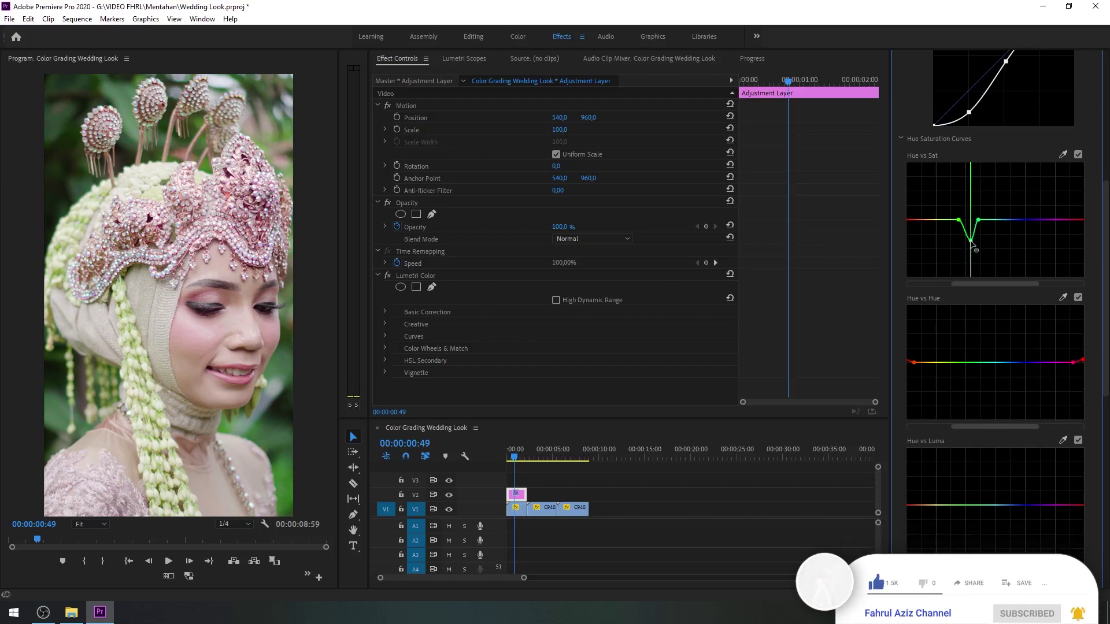
{"action": "left_click_drag", "start_coordinate": [972, 242], "coordinate": [970, 239]}
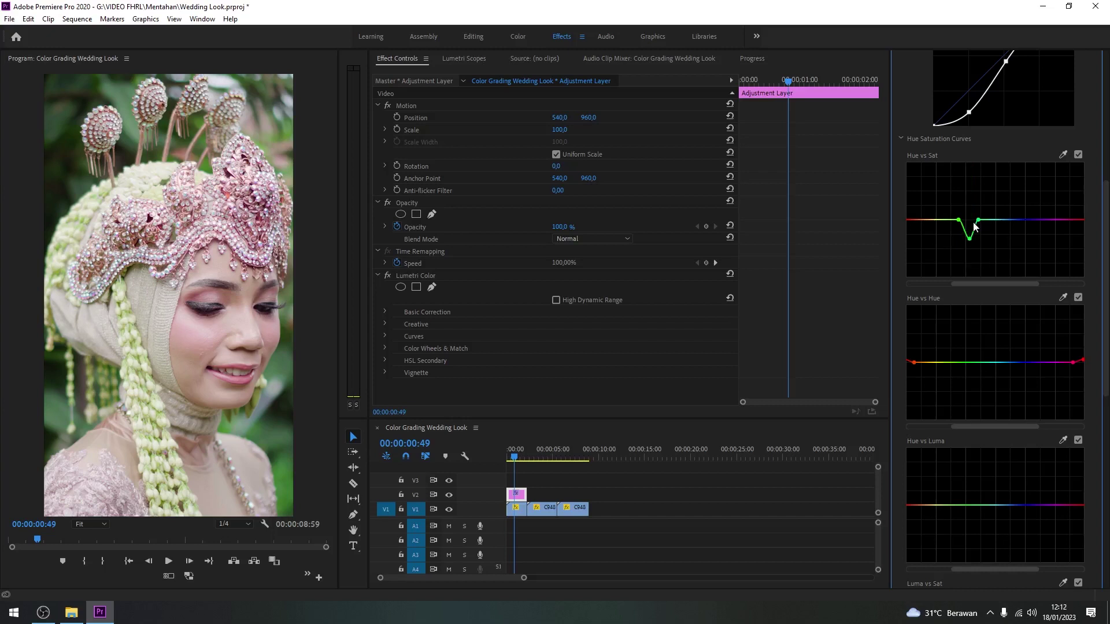
Sample greens for Hue vs Luma and Hue vs Hue, settling the green hue just below neutral
{"action": "left_click", "coordinate": [1062, 440]}
{"action": "left_click", "coordinate": [122, 99]}
{"action": "left_click", "coordinate": [973, 505]}
{"action": "left_click", "coordinate": [1064, 297]}
{"action": "left_click", "coordinate": [128, 97]}
{"action": "mouse_move", "coordinate": [976, 363]}
{"action": "left_mouse_down"}
{"action": "mouse_move", "coordinate": [975, 379]}
{"action": "mouse_move", "coordinate": [973, 330]}
{"action": "mouse_move", "coordinate": [973, 342]}
{"action": "left_mouse_up"}
{"action": "left_click_drag", "start_coordinate": [972, 339], "coordinate": [971, 370]}
{"action": "left_click_drag", "start_coordinate": [971, 370], "coordinate": [972, 368]}
{"action": "scroll", "coordinate": [1010, 274], "scroll_direction": "up", "scroll_amount": 5}
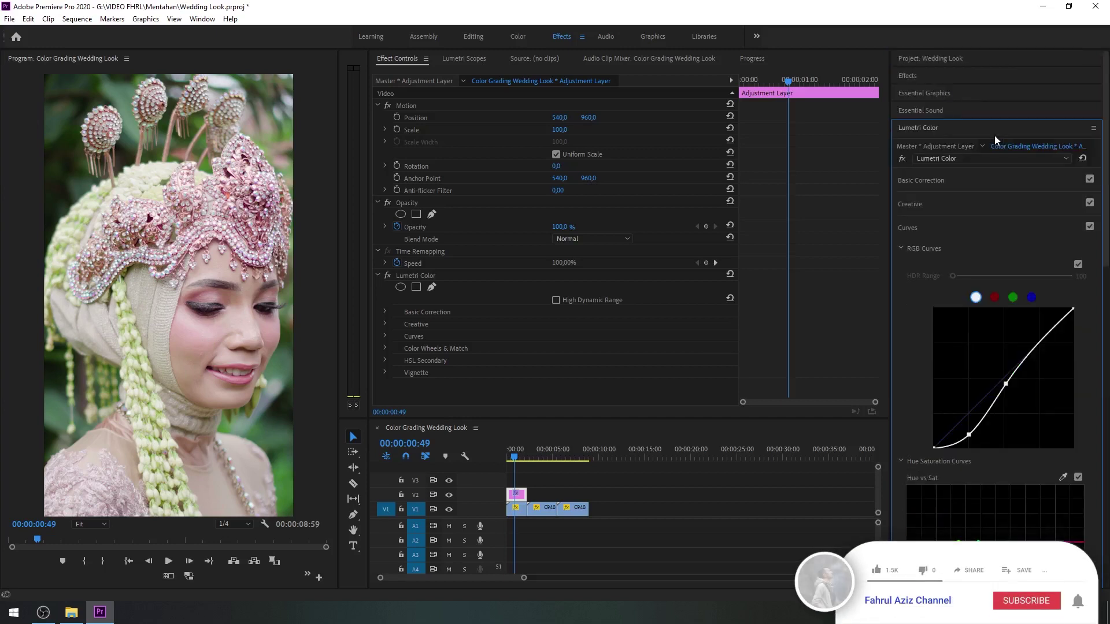
Set Basic Correction Highlights to -52,7 and reveal the Color Wheels & Match section
{"action": "left_click", "coordinate": [959, 181]}
{"action": "left_click_drag", "start_coordinate": [985, 339], "coordinate": [974, 342]}
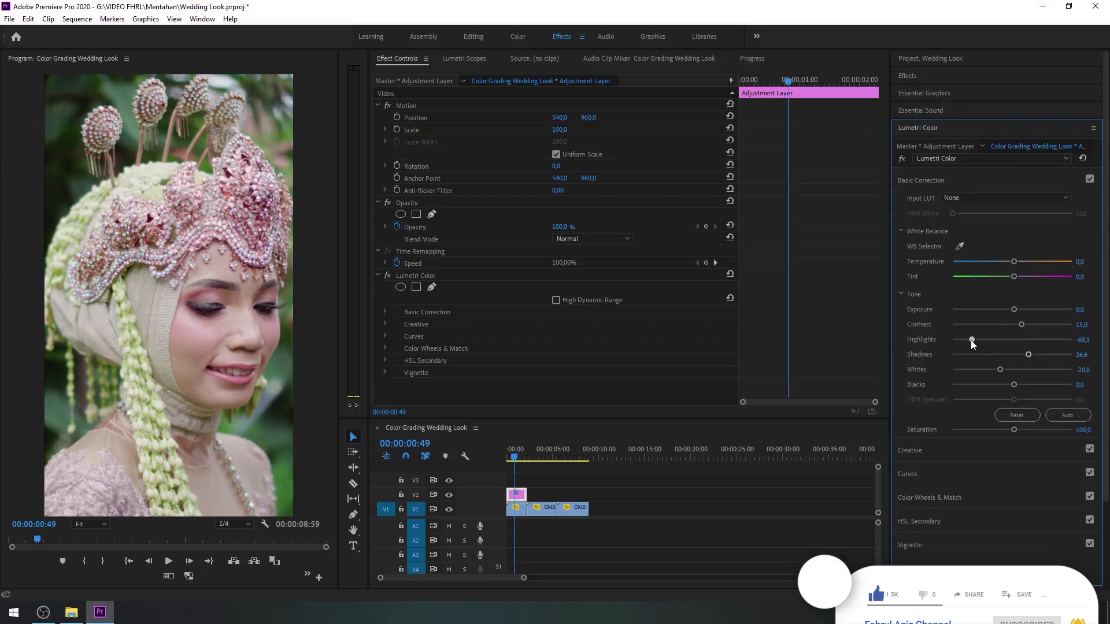
{"action": "left_click_drag", "start_coordinate": [977, 342], "coordinate": [980, 344]}
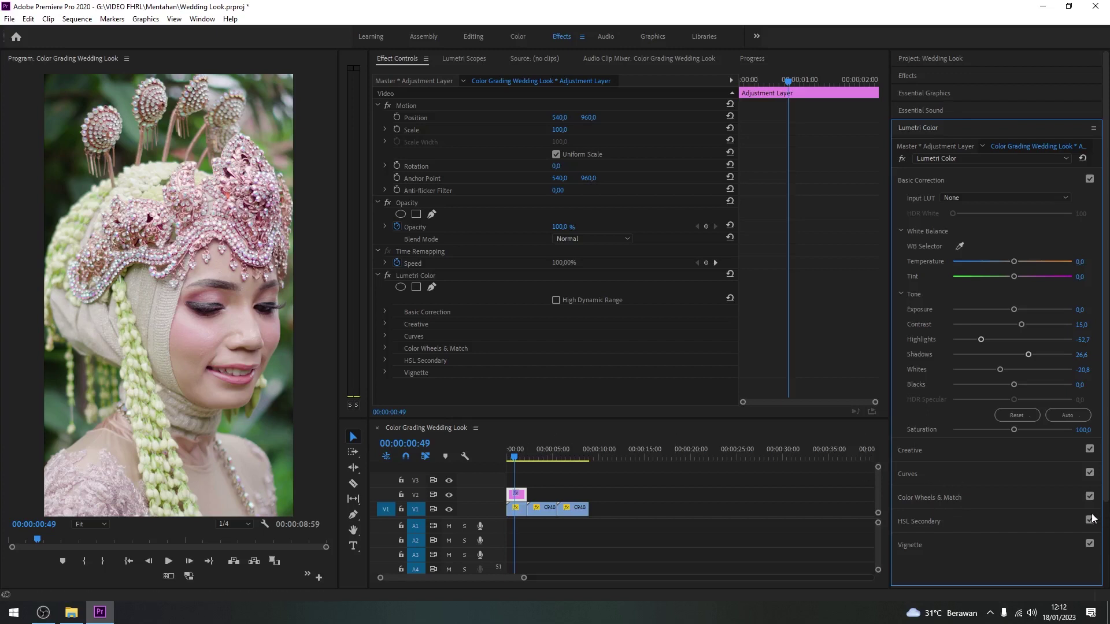
{"action": "left_click", "coordinate": [947, 500]}
Lower the Shadows wheel brightness, shift the midtones balance, then switch Color Wheels off to compare
{"action": "left_click_drag", "start_coordinate": [906, 418], "coordinate": [907, 420]}
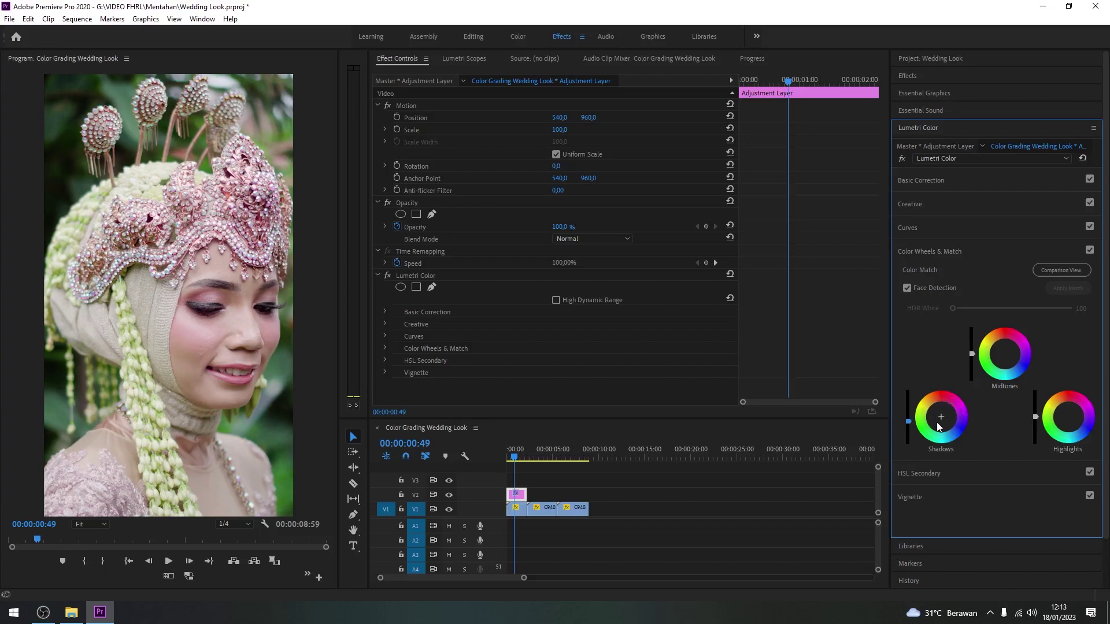
{"action": "left_click_drag", "start_coordinate": [942, 422], "coordinate": [943, 425]}
{"action": "left_click", "coordinate": [1005, 354]}
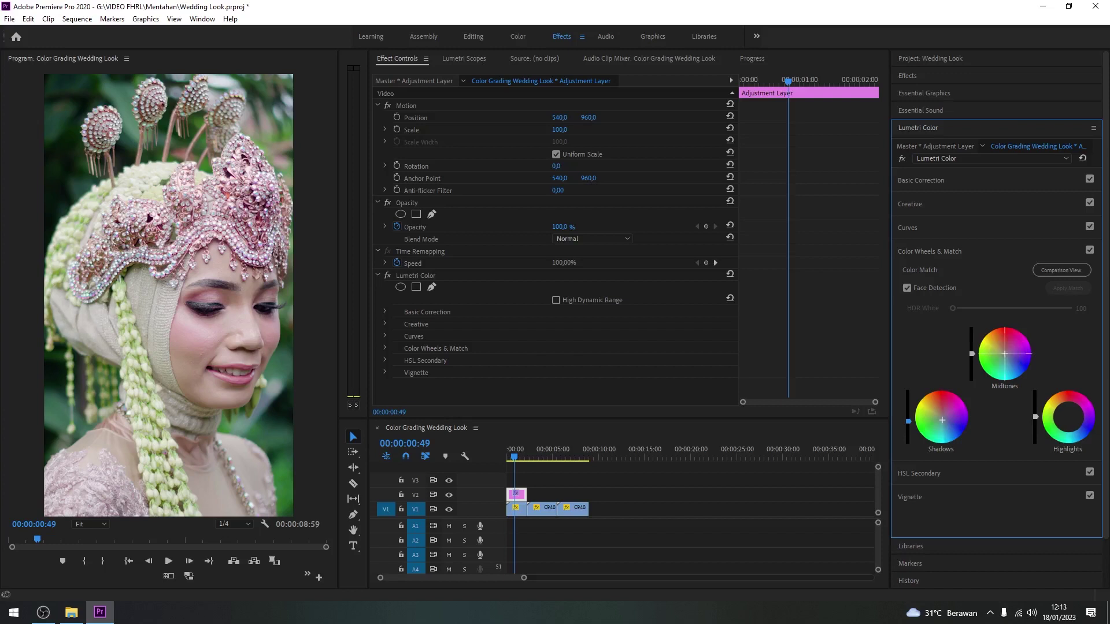
{"action": "left_click_drag", "start_coordinate": [1005, 354], "coordinate": [1003, 352]}
{"action": "left_click_drag", "start_coordinate": [1003, 352], "coordinate": [1003, 351]}
{"action": "left_click_drag", "start_coordinate": [1004, 351], "coordinate": [1003, 350]}
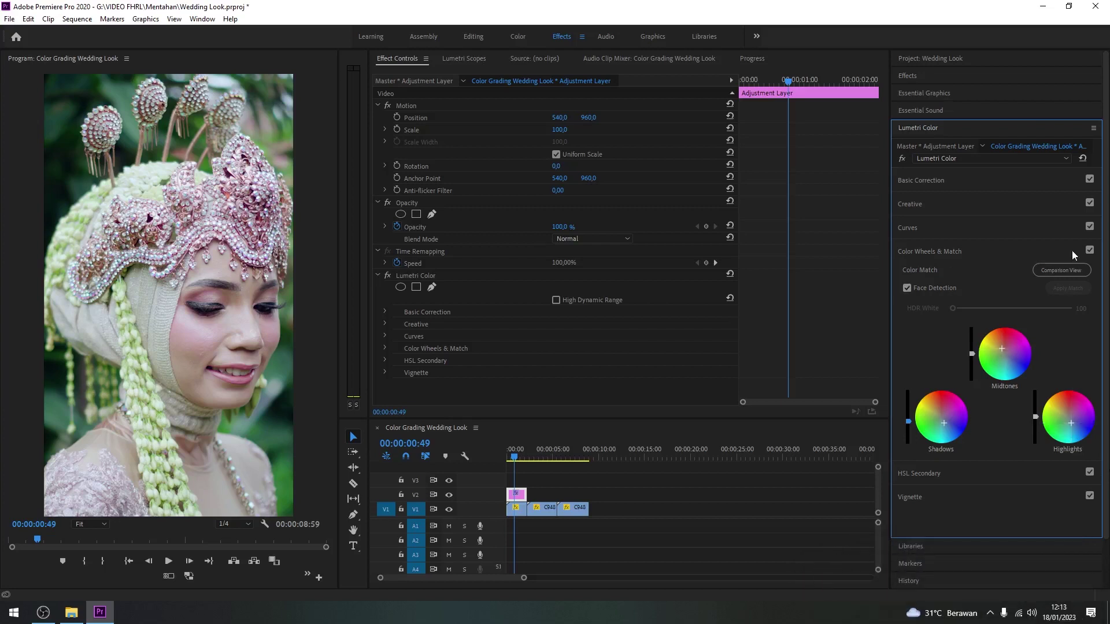
{"action": "left_click", "coordinate": [1090, 250]}
Compare the grade against the ungraded footage by toggling Color Wheels & Match and the V2 layer's visibility
{"action": "left_click", "coordinate": [1090, 251]}
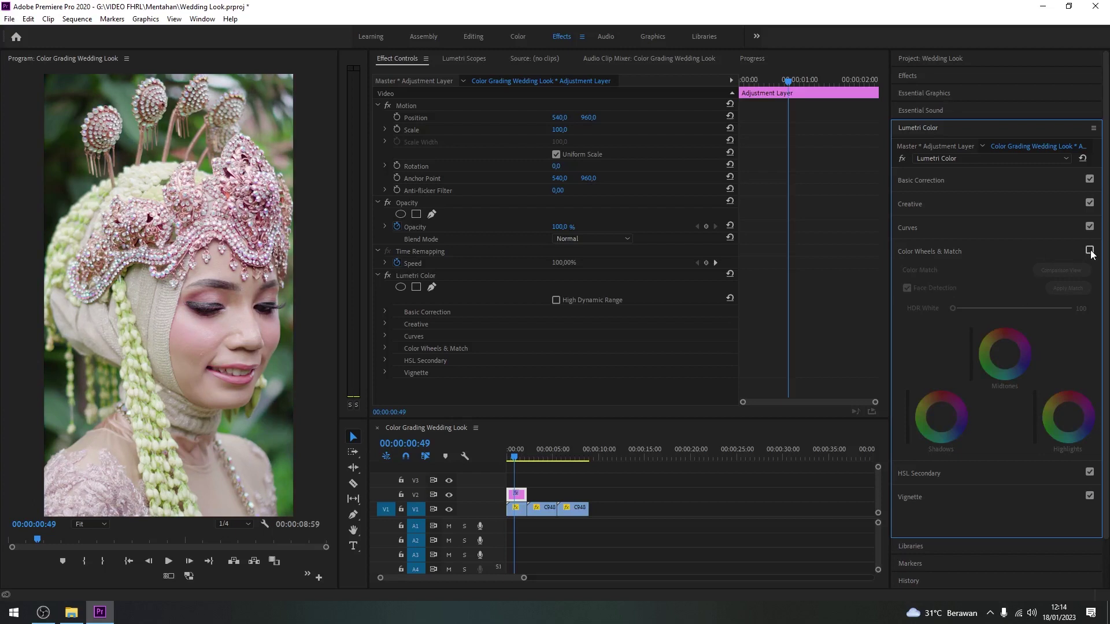
{"action": "left_click", "coordinate": [1089, 250]}
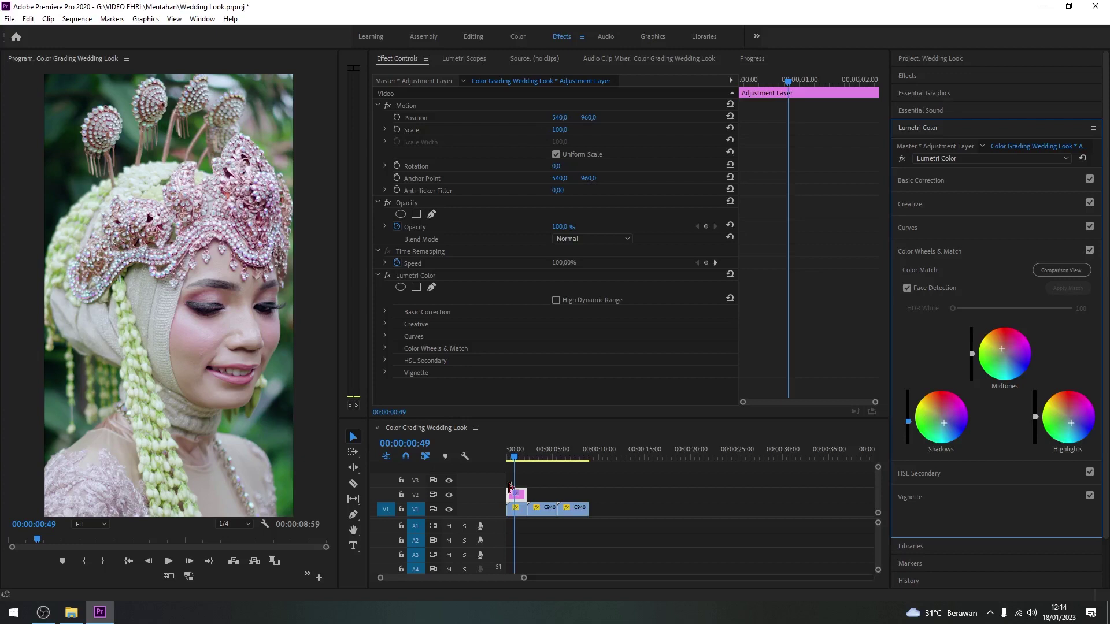
{"action": "left_click", "coordinate": [450, 498]}
{"action": "left_click", "coordinate": [449, 497]}
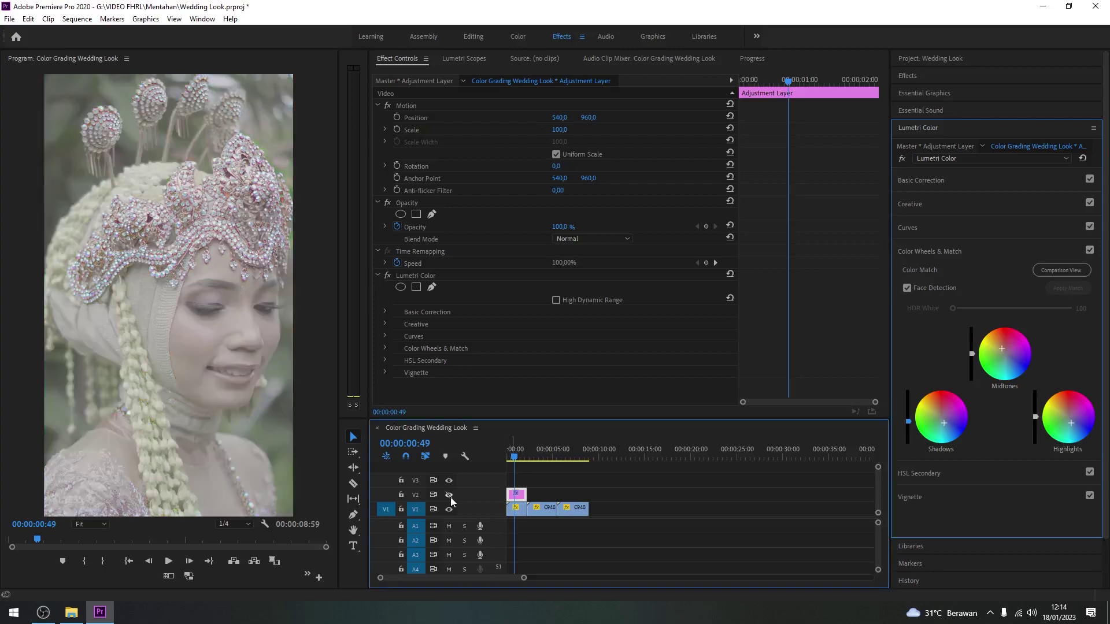
{"action": "left_click", "coordinate": [451, 498]}
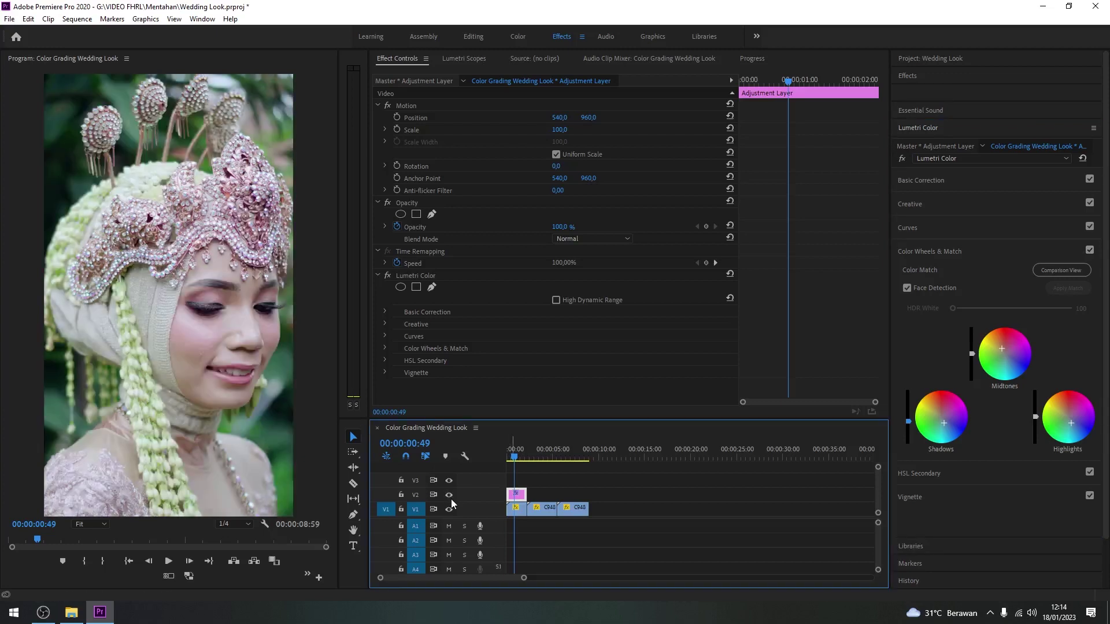
{"action": "left_click_drag", "start_coordinate": [511, 460], "coordinate": [512, 459]}
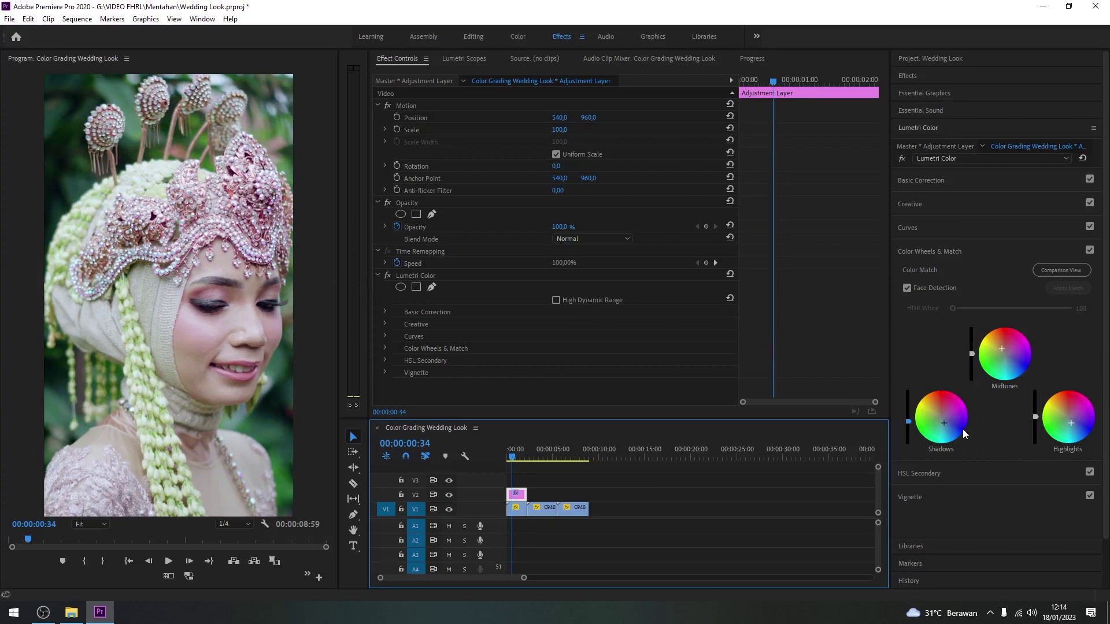
Nudge the Basic Correction white balance Temperature to 7.2
{"action": "left_click", "coordinate": [945, 183]}
{"action": "left_click_drag", "start_coordinate": [1015, 263], "coordinate": [1015, 262]}
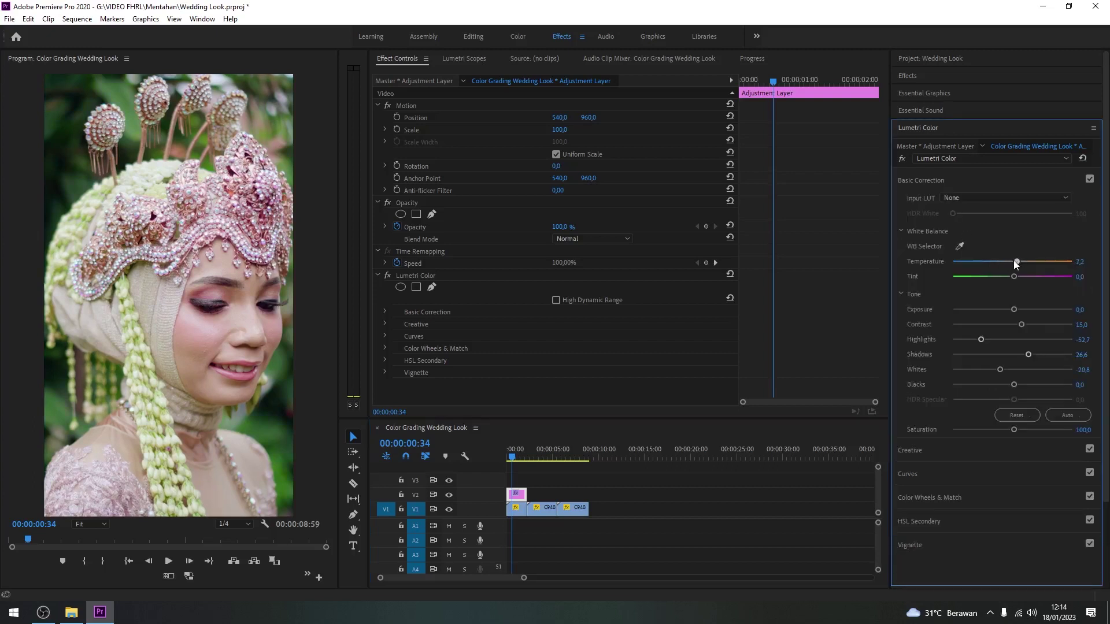
{"action": "left_click", "coordinate": [931, 497]}
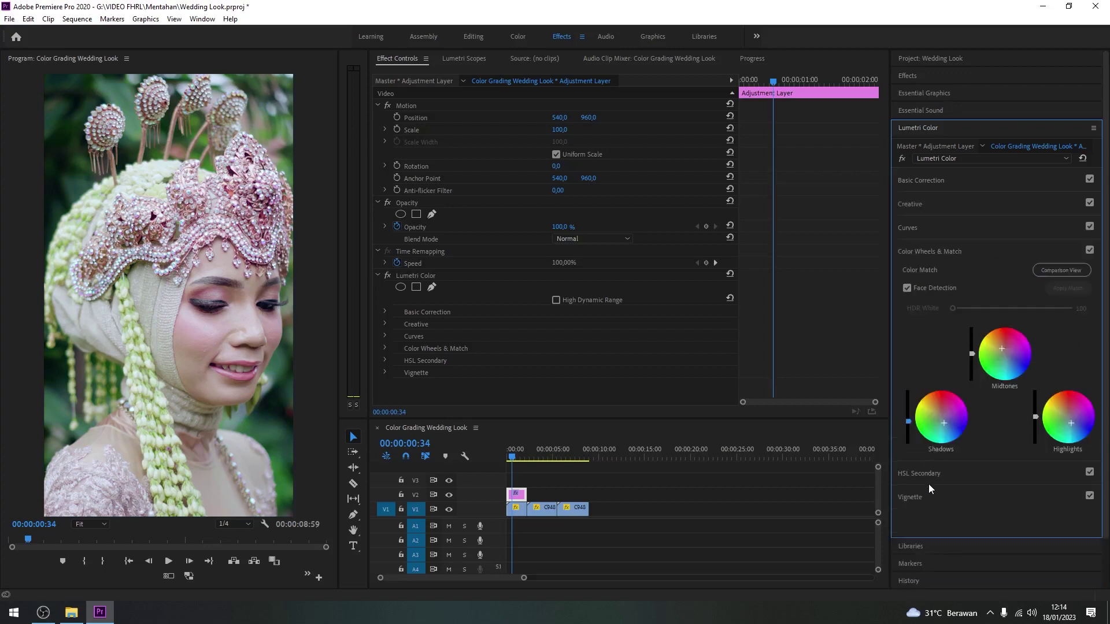
In Color Wheels & Match, drag Shadows toward red, nudge Midtones, and slightly lower Highlights brightness
{"action": "left_click_drag", "start_coordinate": [943, 425], "coordinate": [939, 412]}
{"action": "left_click_drag", "start_coordinate": [1008, 360], "coordinate": [1008, 361]}
{"action": "left_click_drag", "start_coordinate": [1036, 418], "coordinate": [1036, 422]}
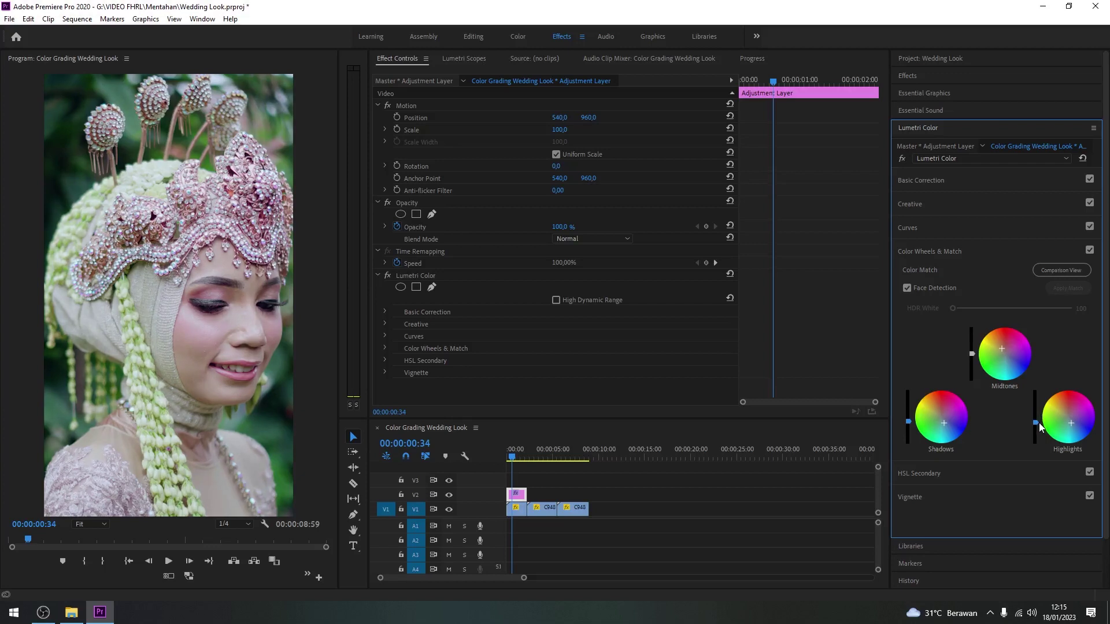
Add Faded Film in the Lumetri Creative section, settling the amount at 38.6
{"action": "left_click", "coordinate": [939, 206]}
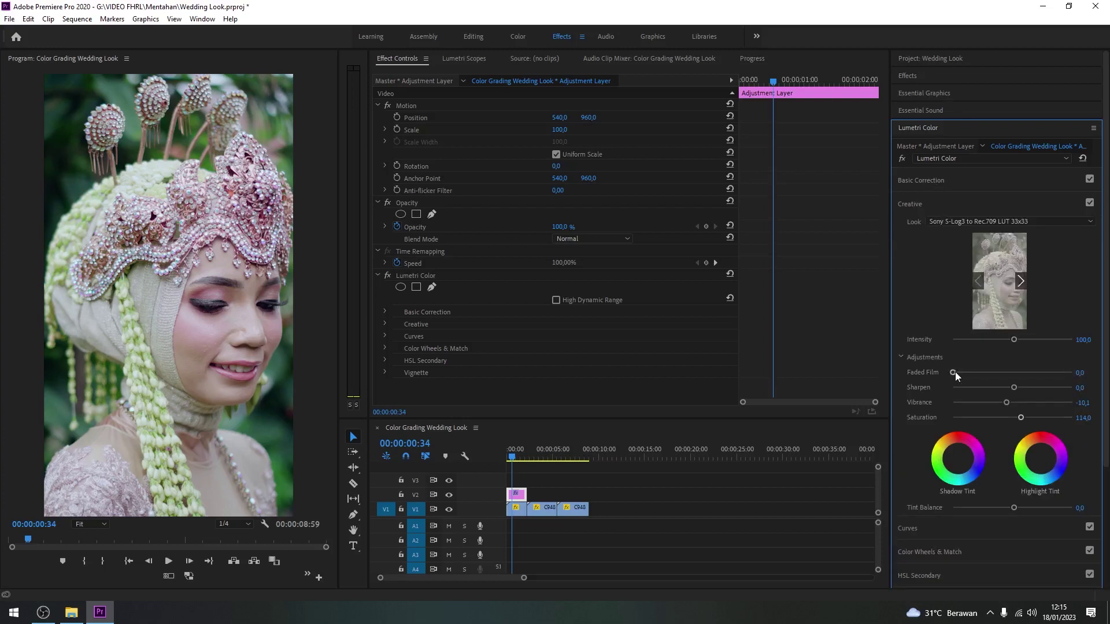
{"action": "left_click_drag", "start_coordinate": [953, 373], "coordinate": [984, 372]}
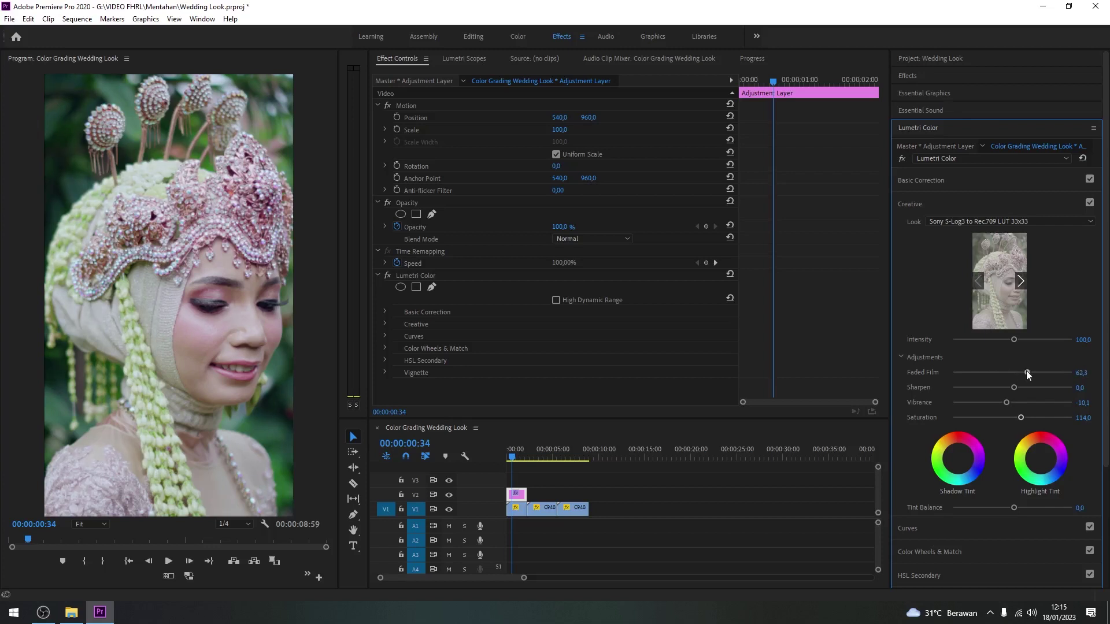
{"action": "left_click_drag", "start_coordinate": [1014, 386], "coordinate": [1000, 386]}
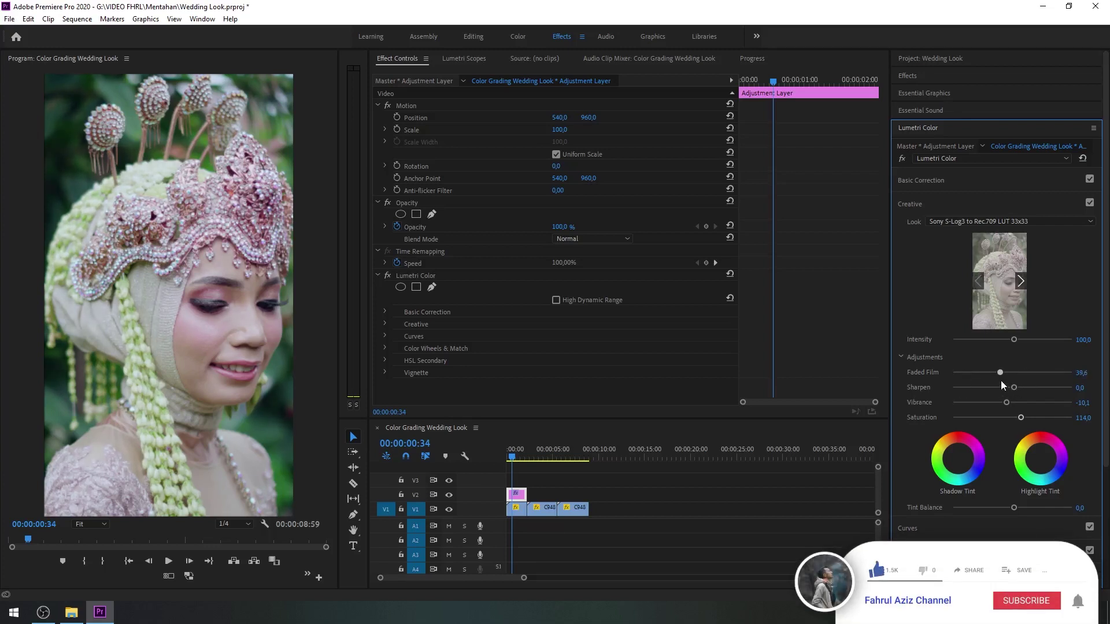
{"action": "left_click_drag", "start_coordinate": [1001, 373], "coordinate": [1033, 372]}
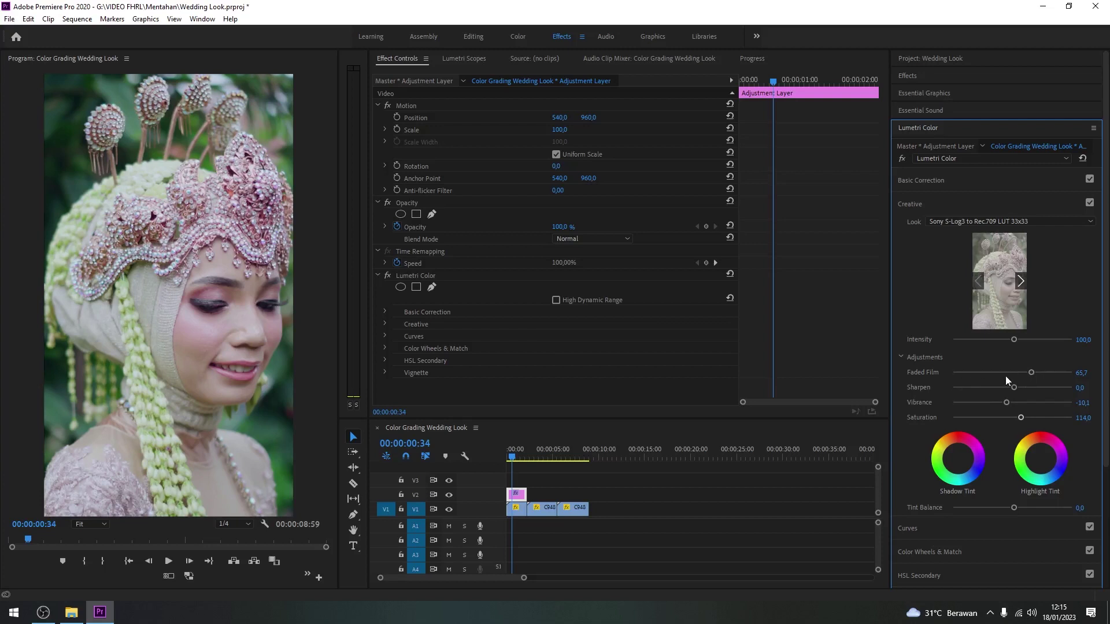
{"action": "left_click_drag", "start_coordinate": [1032, 373], "coordinate": [1006, 377]}
{"action": "left_click_drag", "start_coordinate": [1025, 373], "coordinate": [1032, 373]}
{"action": "left_click_drag", "start_coordinate": [997, 373], "coordinate": [1001, 373]}
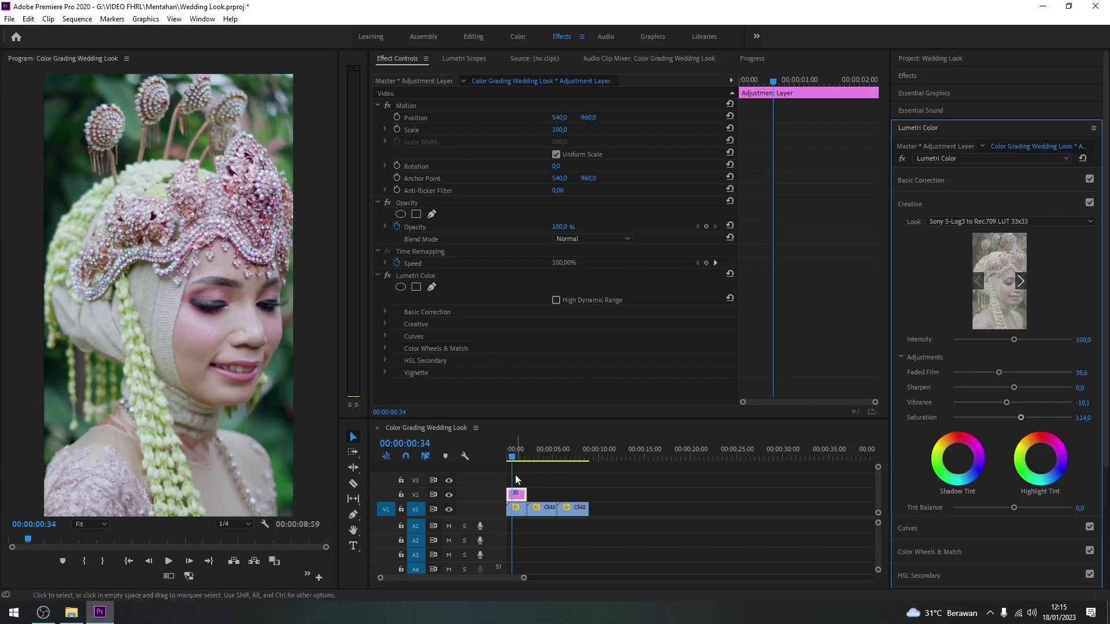
Test sliding the adjustment layer's Position X, undo back to 540, and return the playhead to 00:00:00:00
{"action": "left_click_drag", "start_coordinate": [549, 119], "coordinate": [619, 119]}
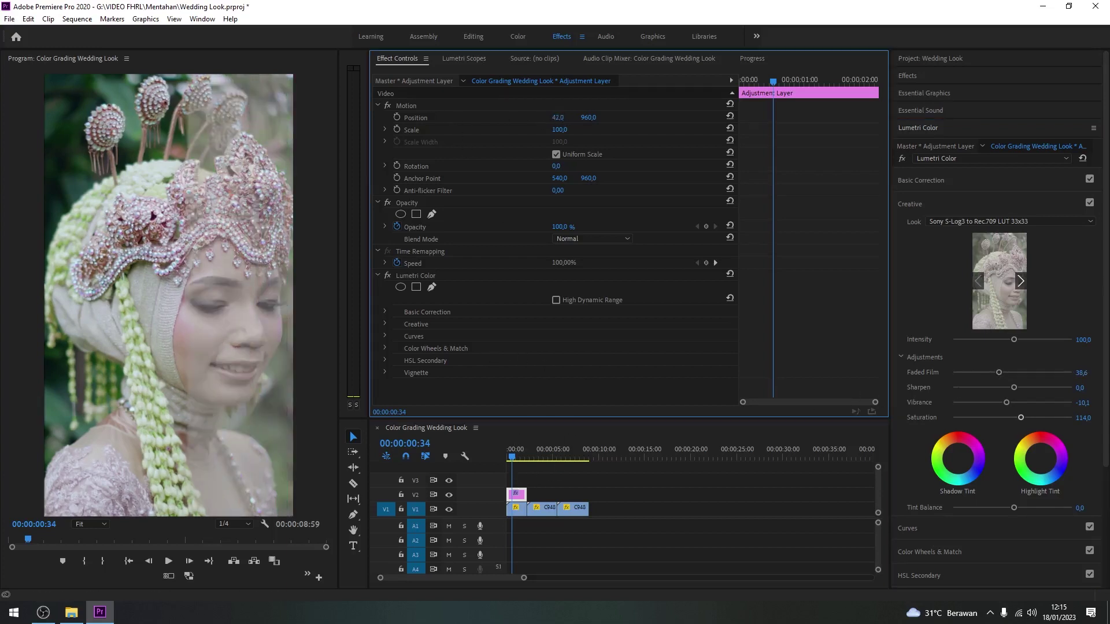
{"action": "key", "text": "ctrl+z"}
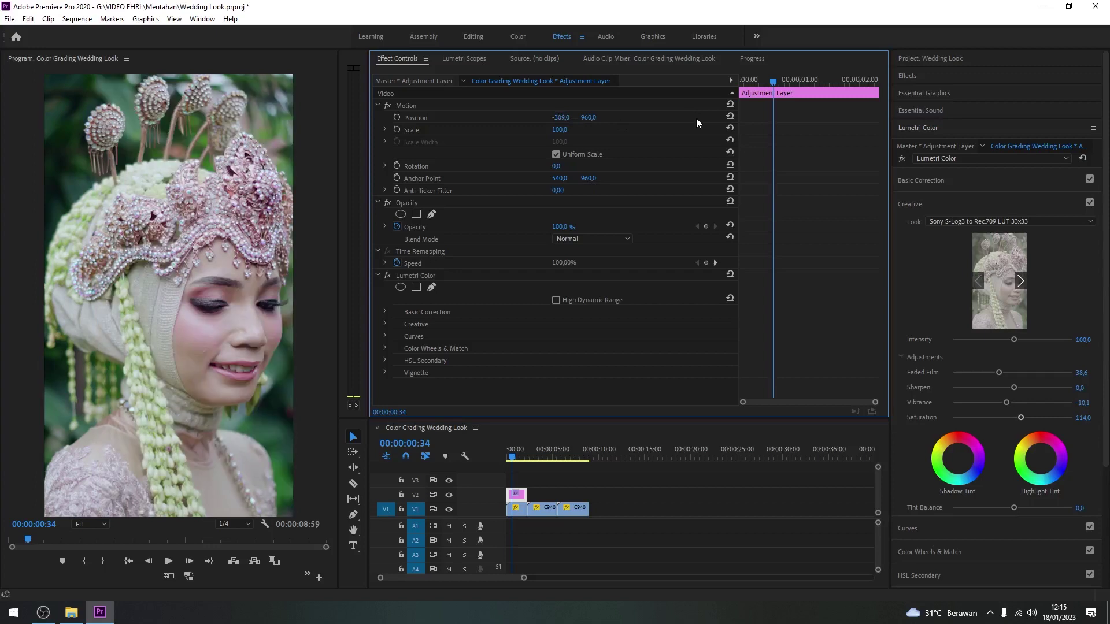
{"action": "left_click", "coordinate": [514, 457]}
{"action": "left_click_drag", "start_coordinate": [523, 459], "coordinate": [503, 456]}
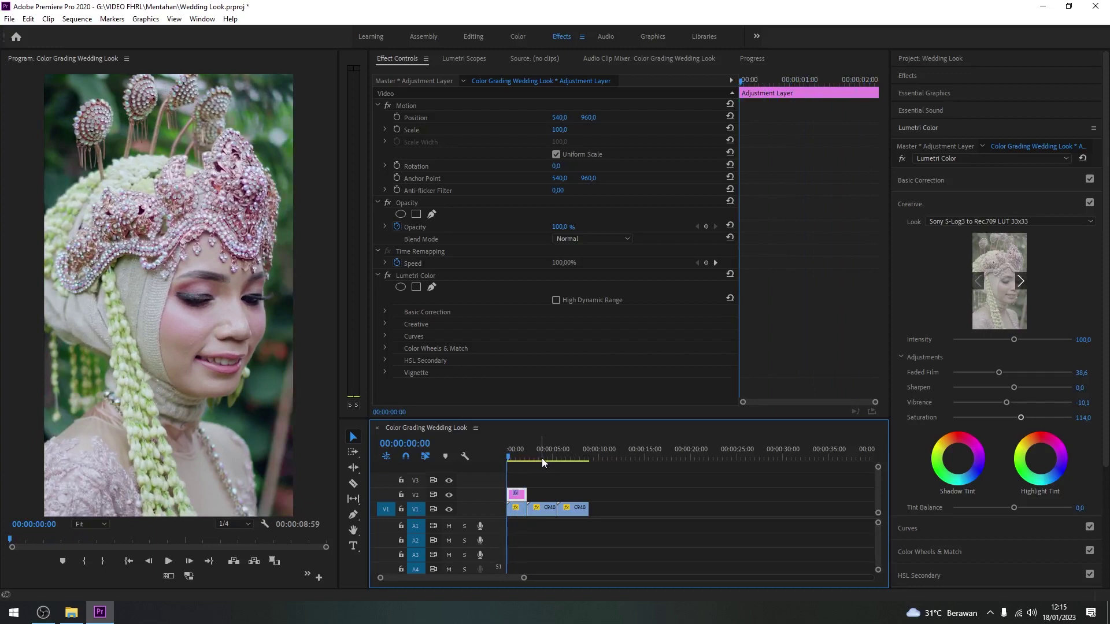
{"action": "left_click_drag", "start_coordinate": [514, 457], "coordinate": [498, 458]}
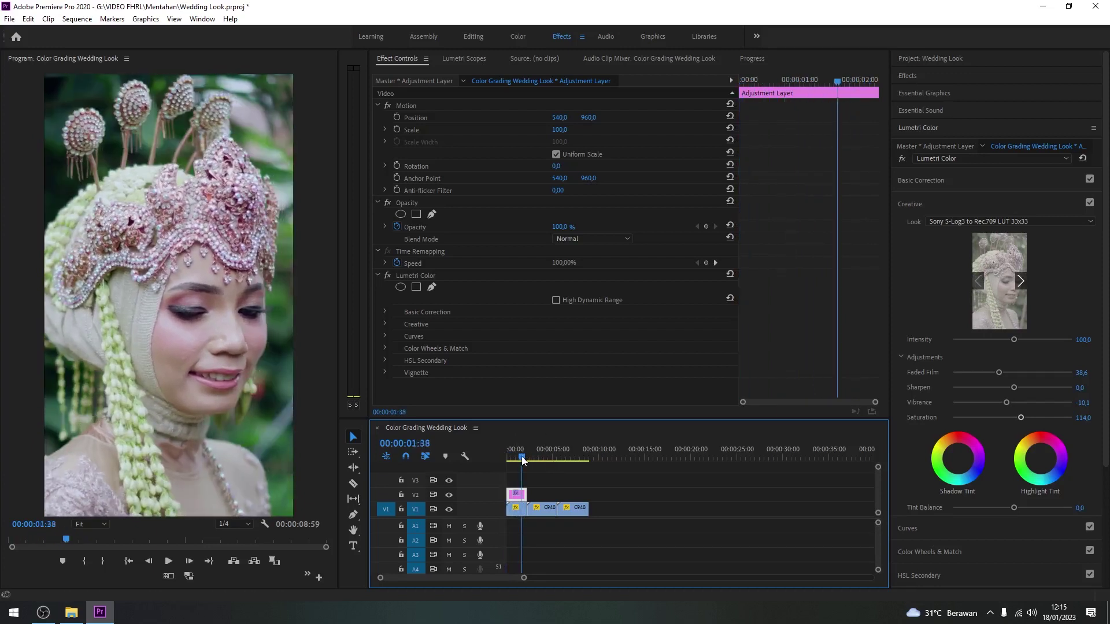
{"action": "left_click_drag", "start_coordinate": [515, 458], "coordinate": [491, 459]}
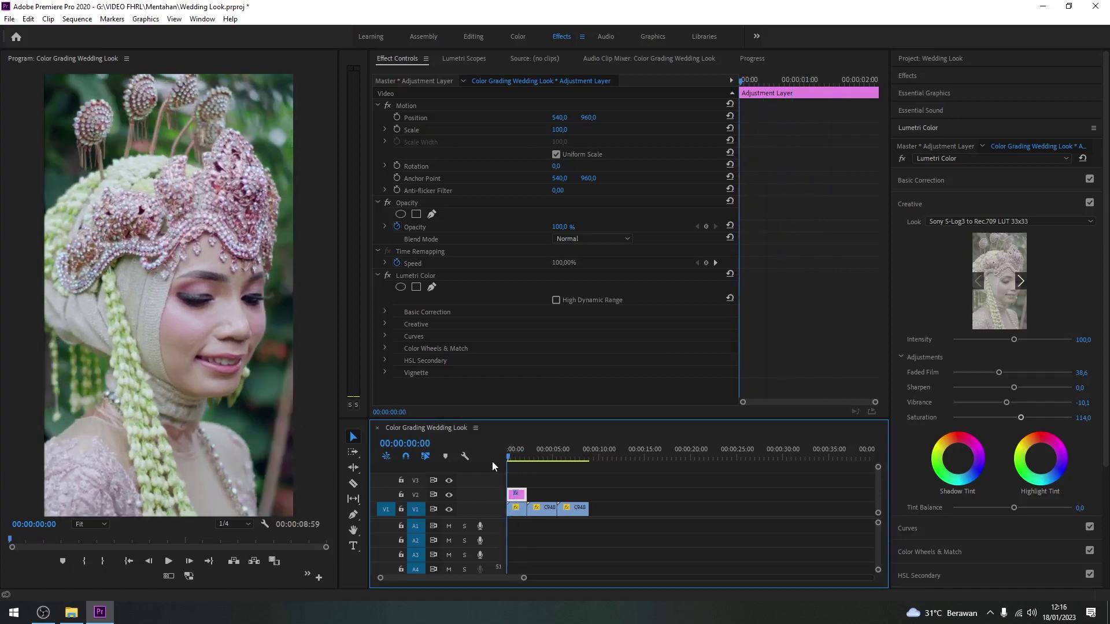
Keyframe the adjustment layer's Position X at 540 at 00:00:01:08 and at -574 at the start
{"action": "left_click", "coordinate": [398, 117]}
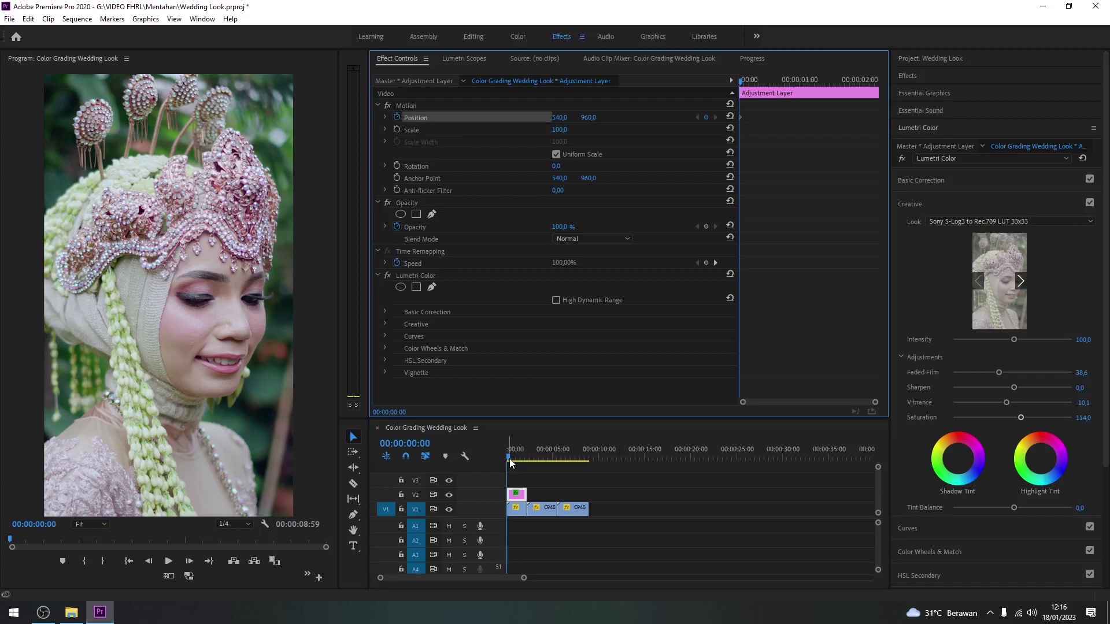
{"action": "left_click_drag", "start_coordinate": [510, 457], "coordinate": [518, 457]}
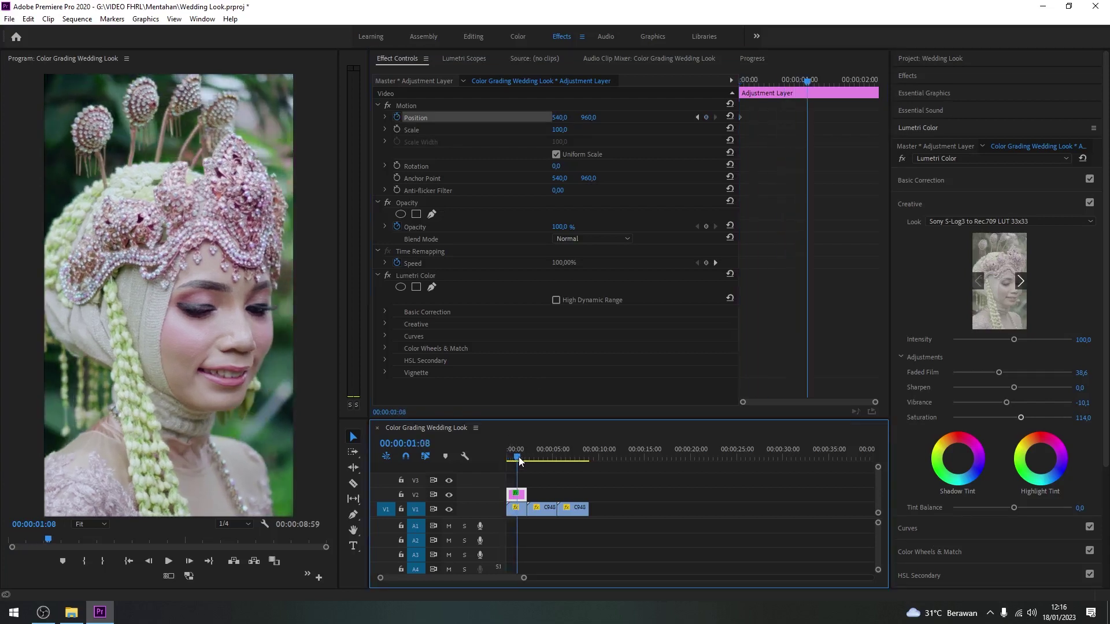
{"action": "left_click", "coordinate": [708, 117]}
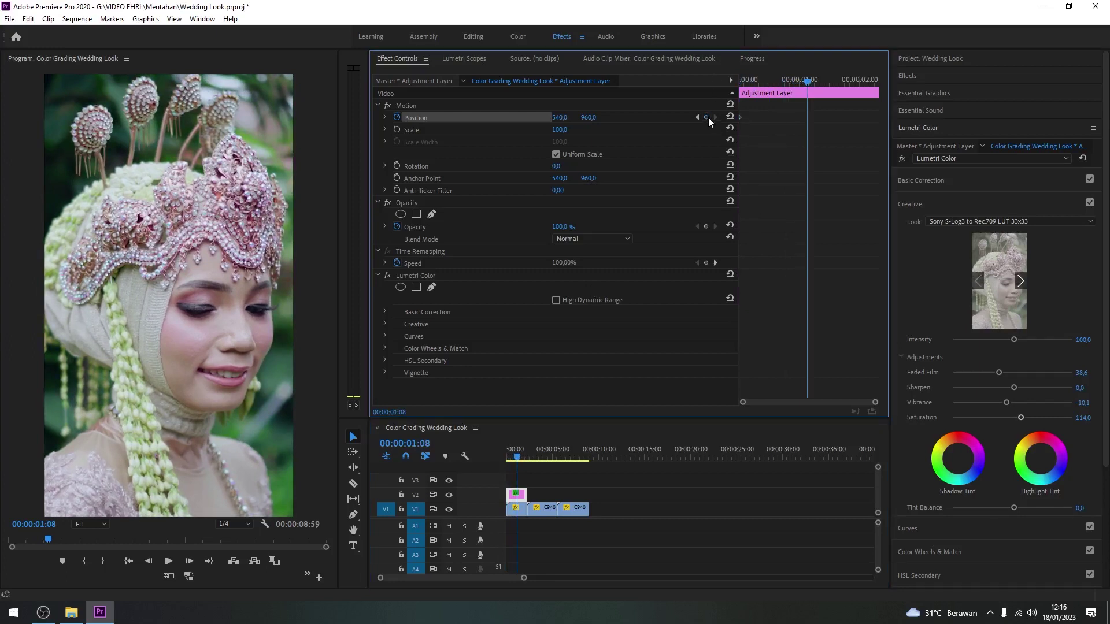
{"action": "left_click_drag", "start_coordinate": [784, 81], "coordinate": [735, 92]}
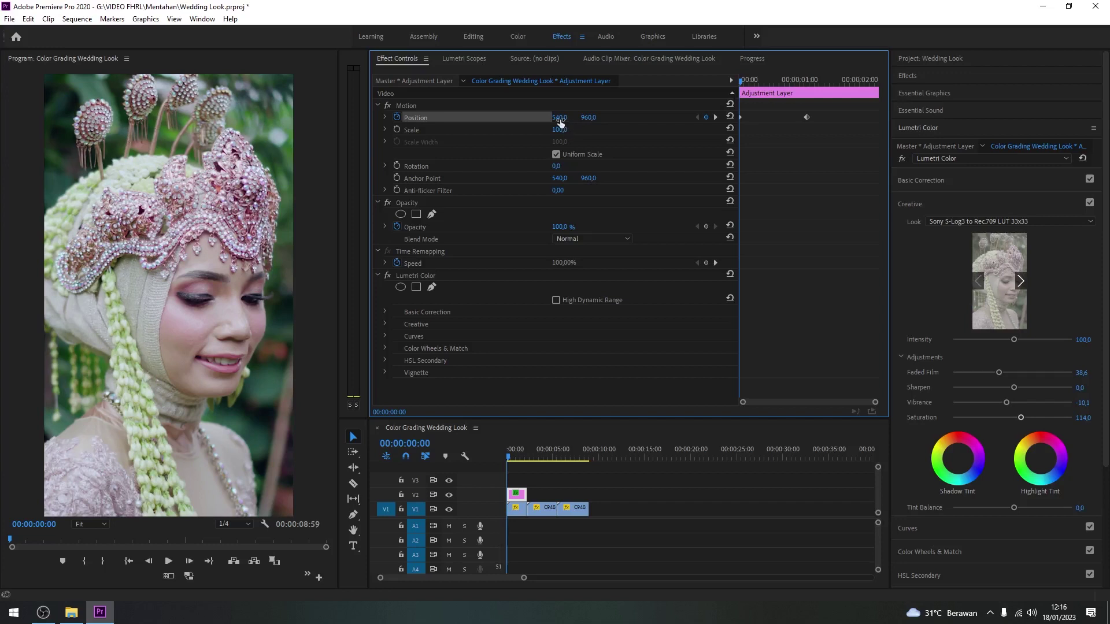
{"action": "left_click_drag", "start_coordinate": [559, 117], "coordinate": [395, 117]}
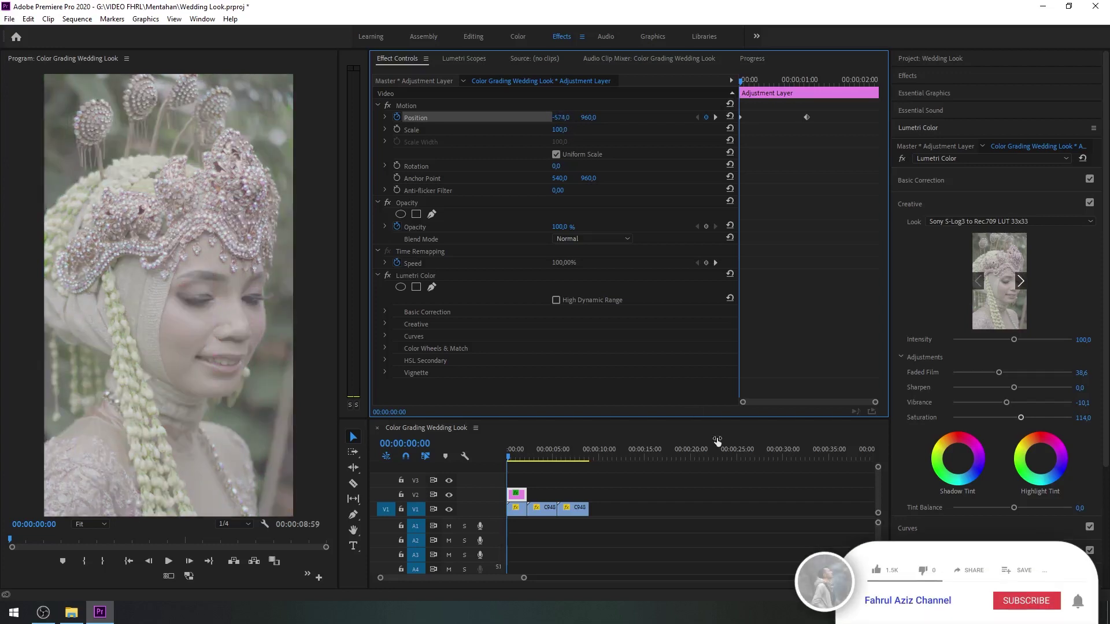
Preview the before/after wipe twice, returning to the start of the sequence each time
{"action": "key", "text": "space"}
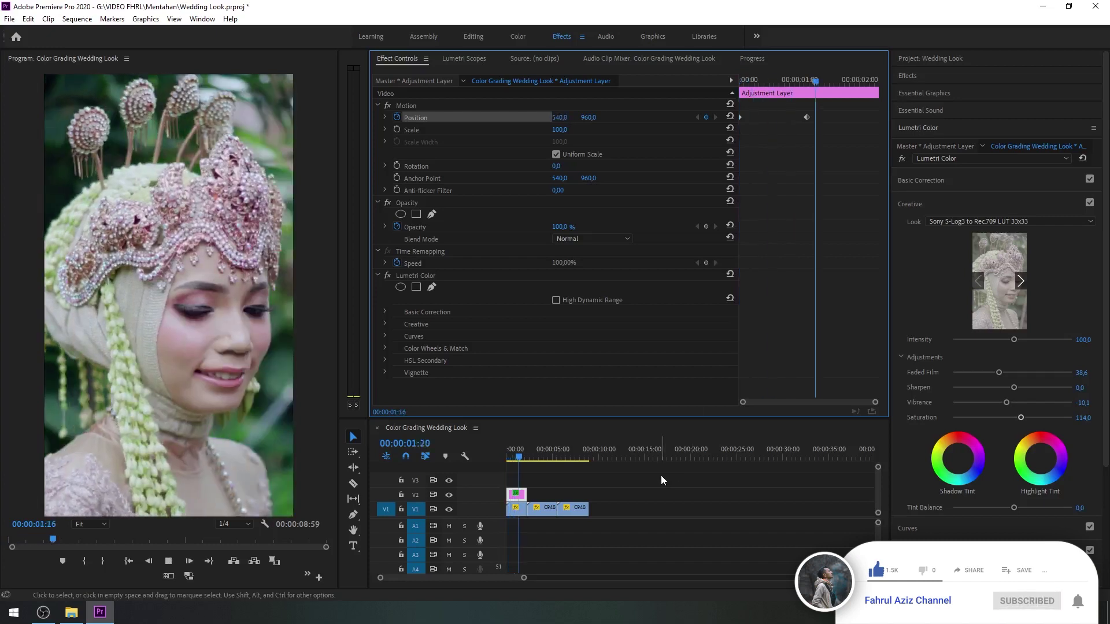
{"action": "left_click", "coordinate": [578, 476]}
{"action": "key", "text": "space"}
{"action": "key", "text": "Home"}
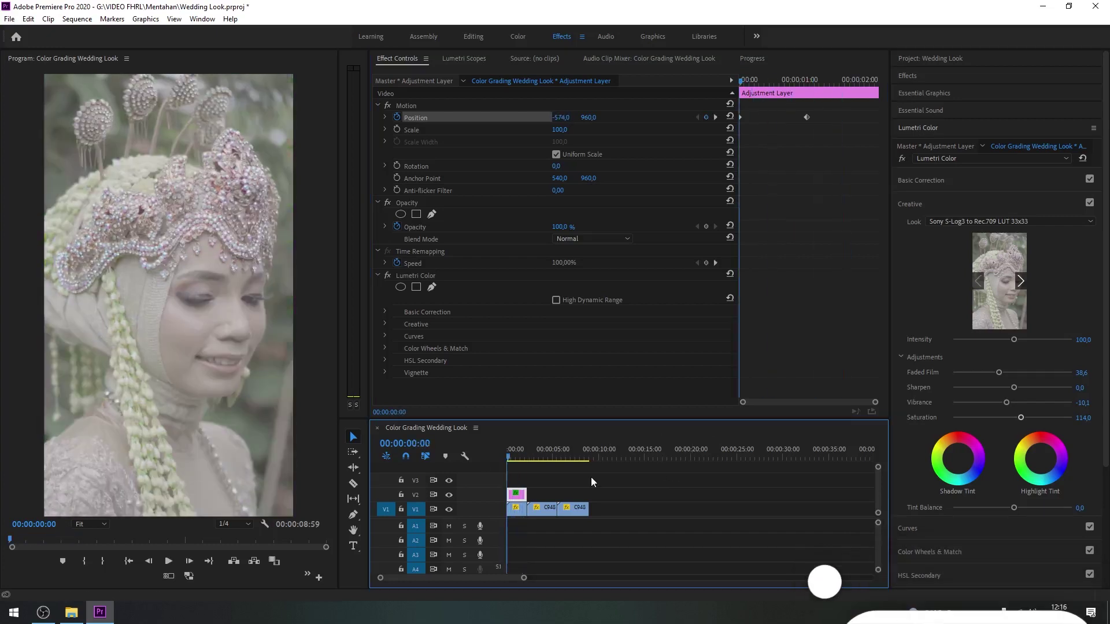
{"action": "key", "text": "space"}
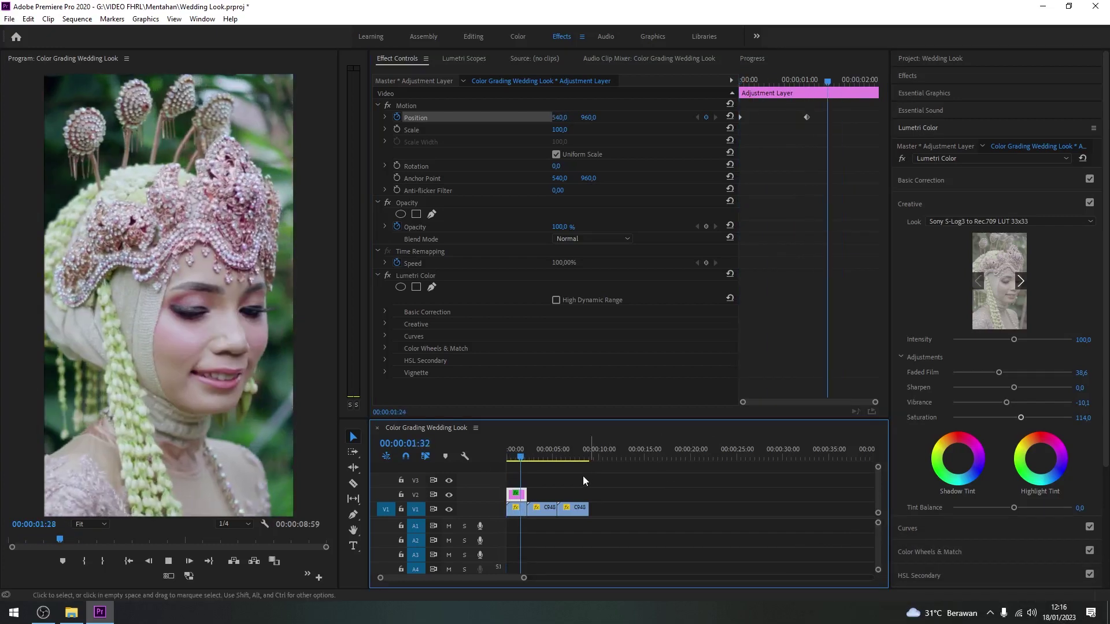
{"action": "key", "text": "space"}
{"action": "key", "text": "Home"}
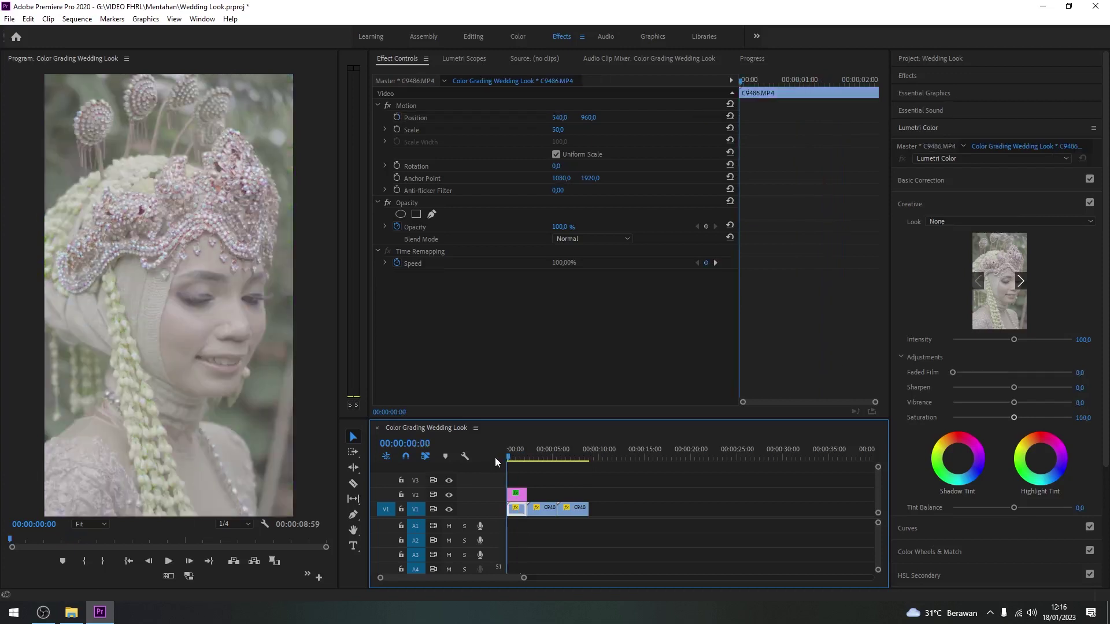
Alt-drag a copy of the adjustment layer onto V2 above the second clip C9489 and preview it
{"action": "left_click", "coordinate": [537, 457]}
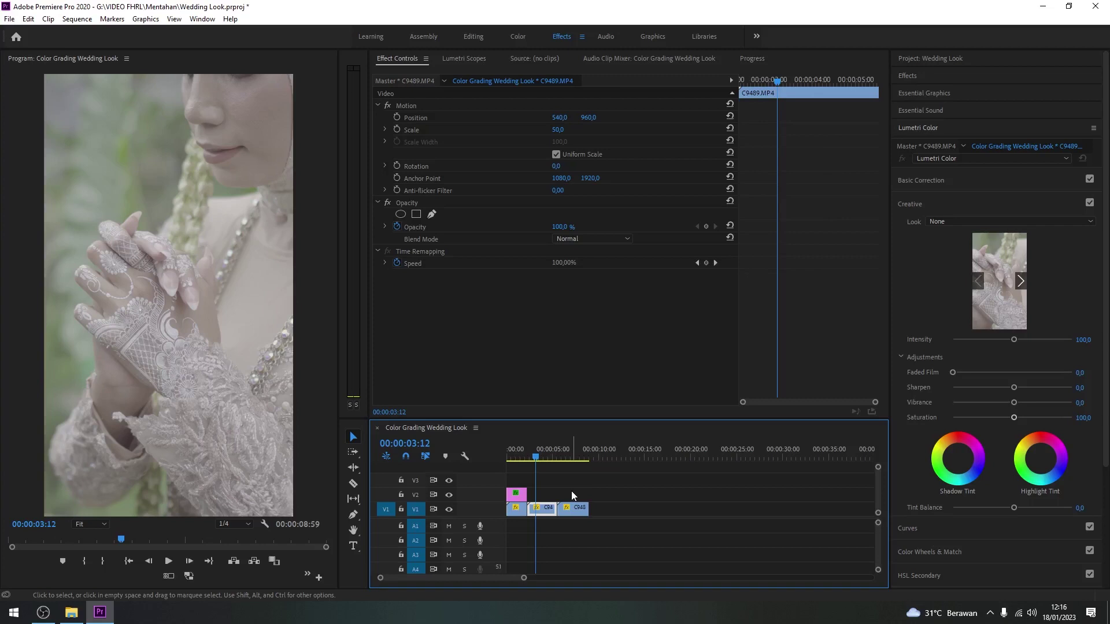
{"action": "left_click", "coordinate": [519, 499]}
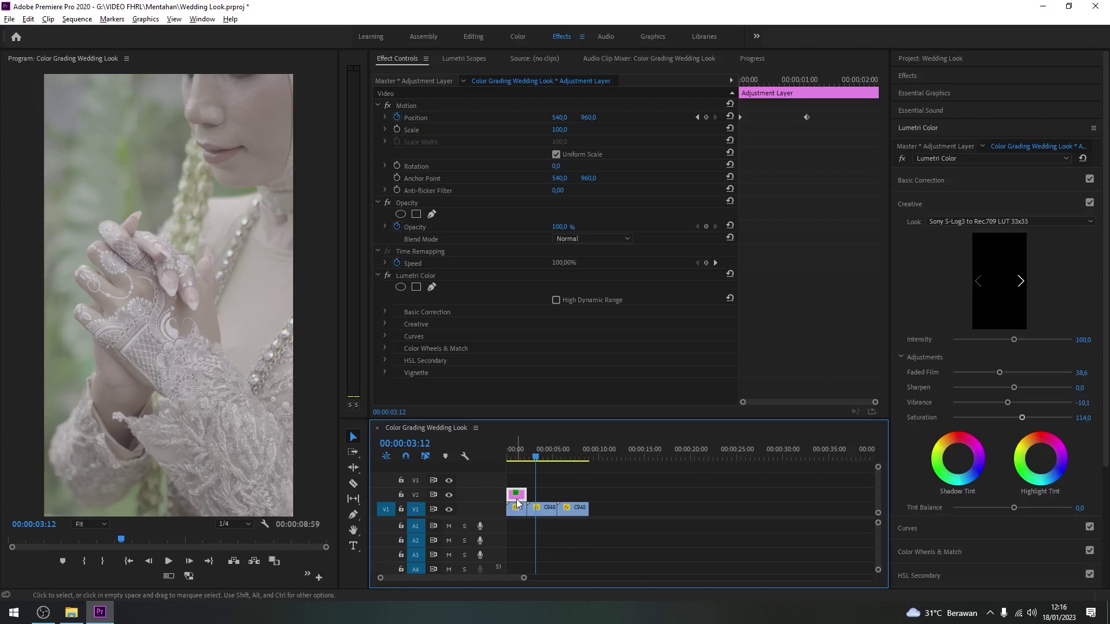
{"action": "mouse_move", "coordinate": [516, 503]}
{"action": "left_mouse_down"}
{"action": "mouse_move", "coordinate": [552, 493]}
{"action": "mouse_move", "coordinate": [527, 457]}
{"action": "left_mouse_up"}
{"action": "key", "text": "space"}
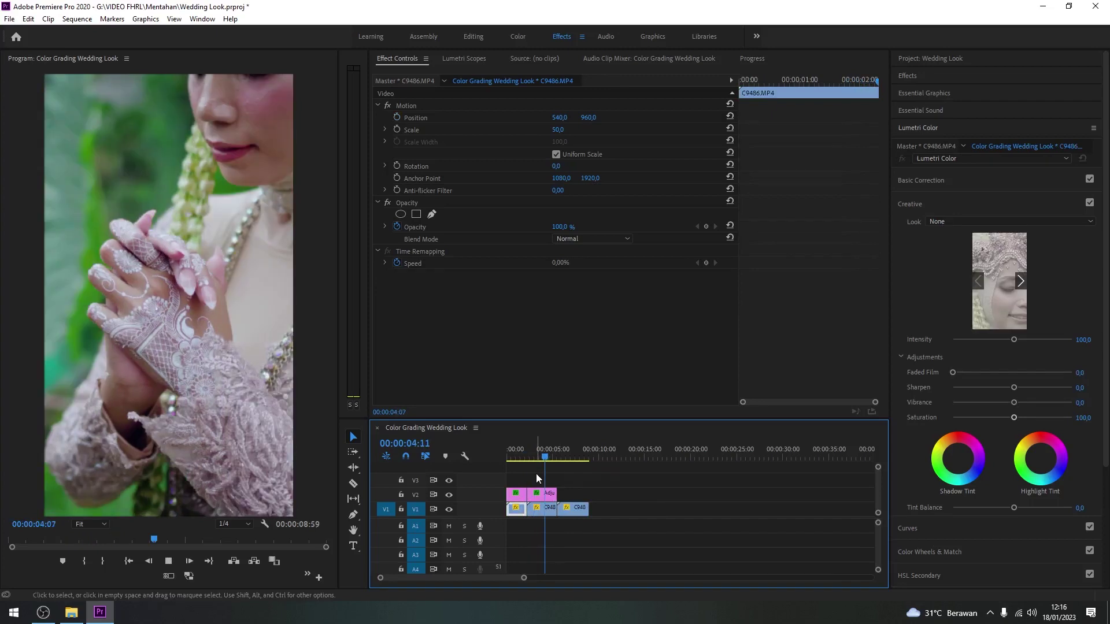
On the second adjustment layer, set Highlights to -42 and Shadows to 38.2, then replay from the start
{"action": "left_click", "coordinate": [545, 496]}
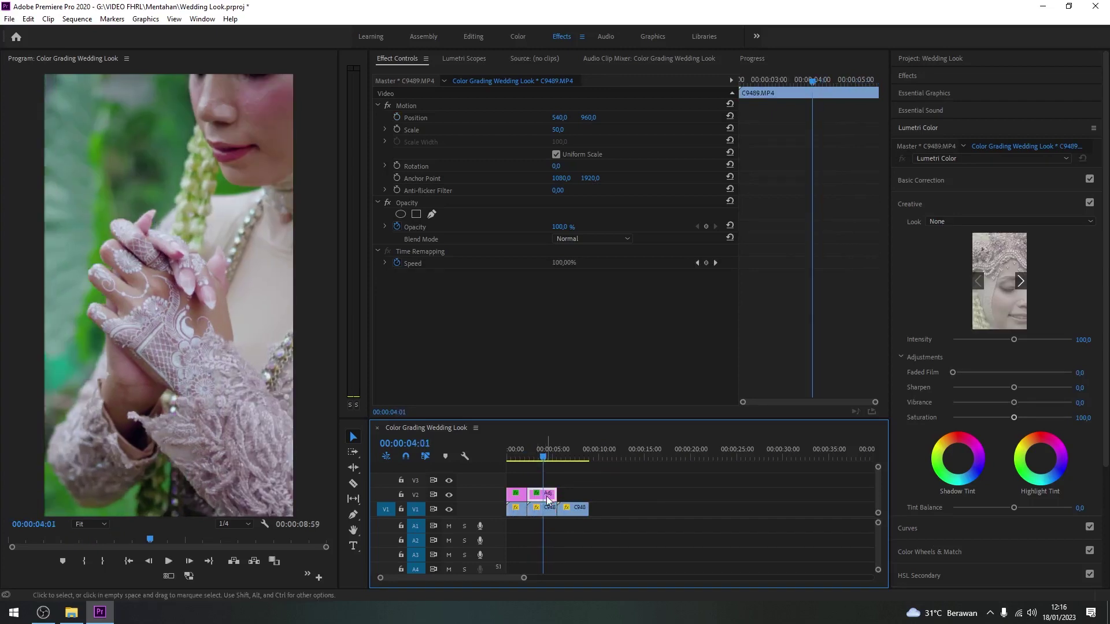
{"action": "left_click", "coordinate": [546, 495]}
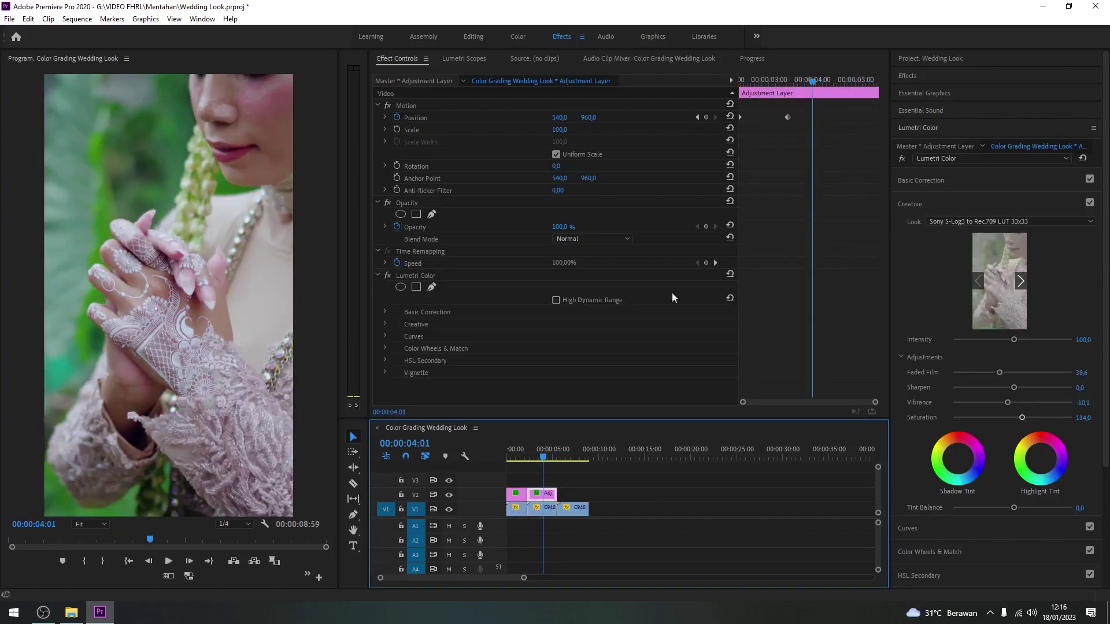
{"action": "left_click", "coordinate": [948, 181]}
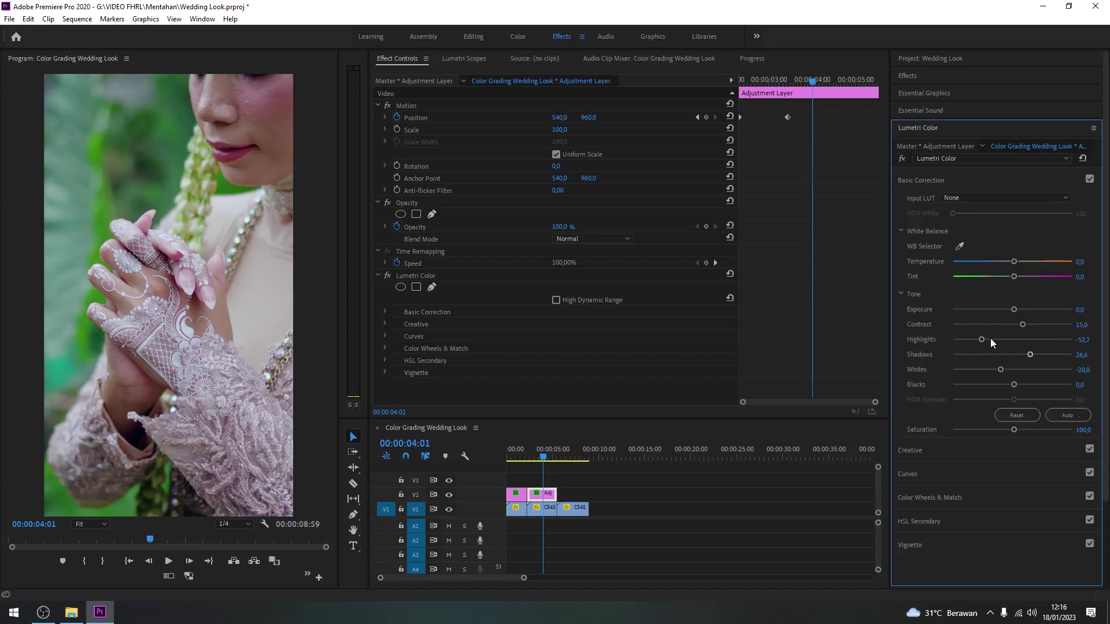
{"action": "left_click", "coordinate": [991, 339]}
{"action": "left_click_drag", "start_coordinate": [990, 340], "coordinate": [987, 340]}
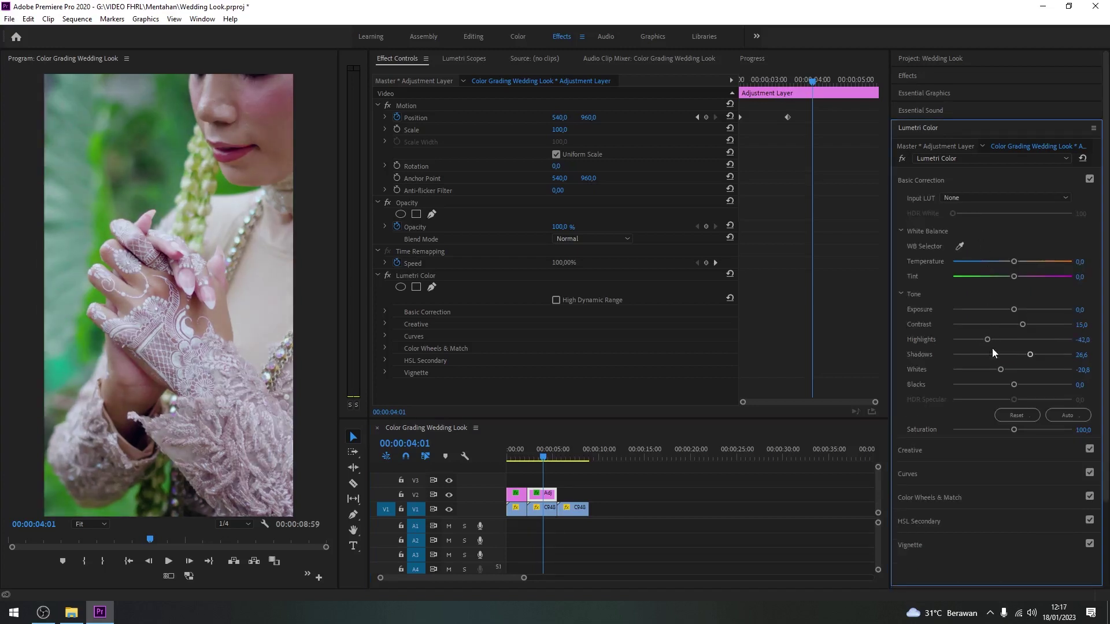
{"action": "left_click_drag", "start_coordinate": [1030, 355], "coordinate": [1034, 355]}
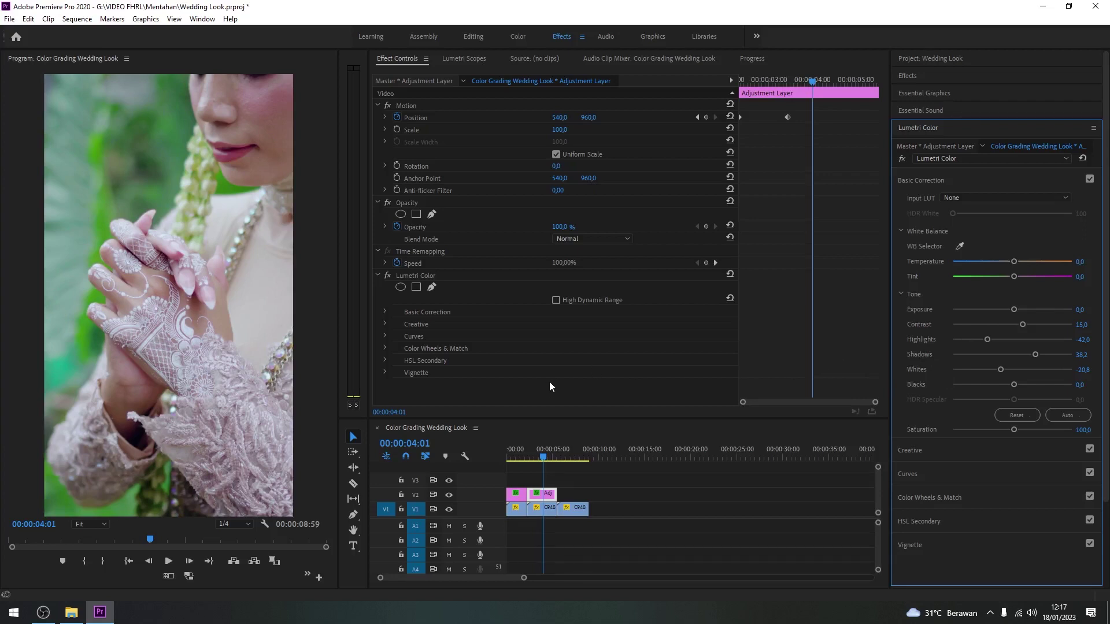
{"action": "left_click_drag", "start_coordinate": [540, 457], "coordinate": [506, 460]}
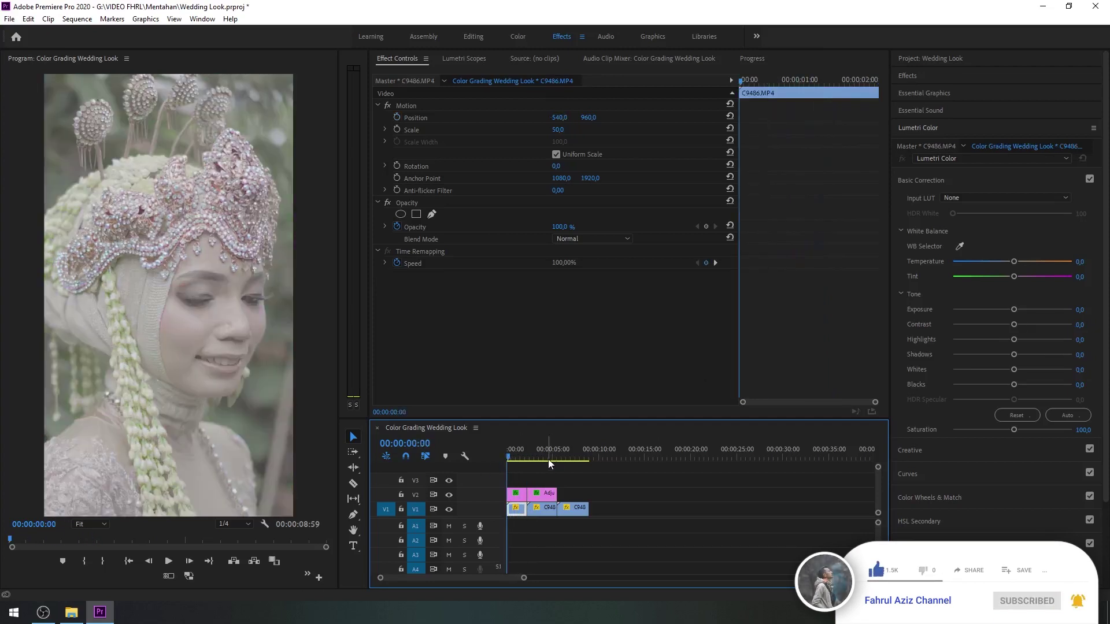
{"action": "key", "text": "space"}
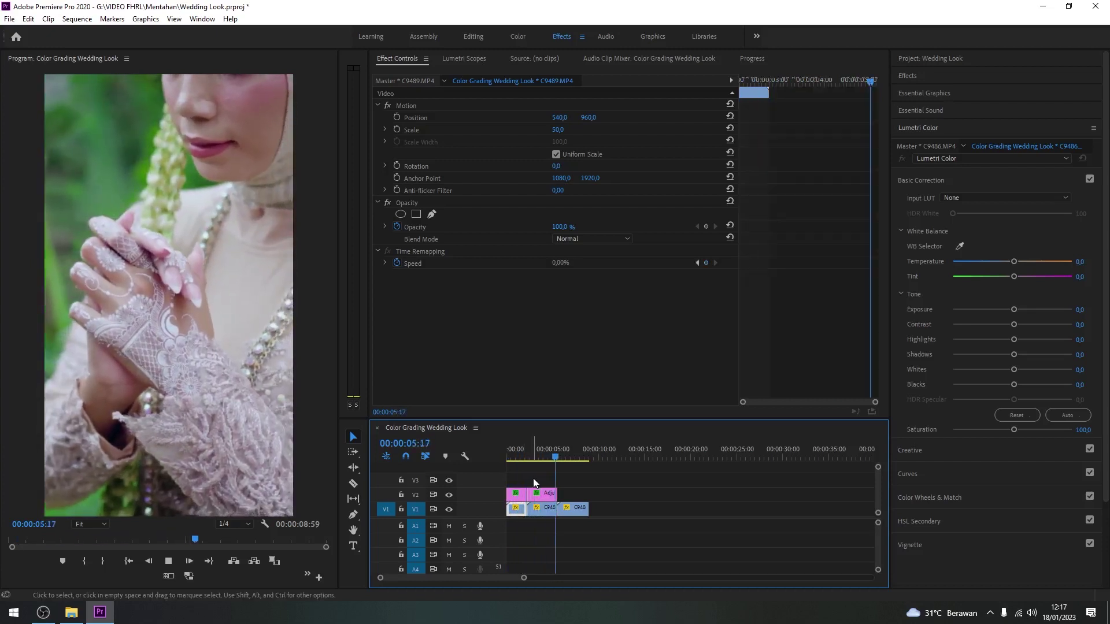
Alt-drag a third adjustment layer copy above clip C9487, then play the sequence to compare
{"action": "key", "text": "space"}
{"action": "left_click_drag", "start_coordinate": [547, 493], "coordinate": [591, 503]}
{"action": "key", "text": "space"}
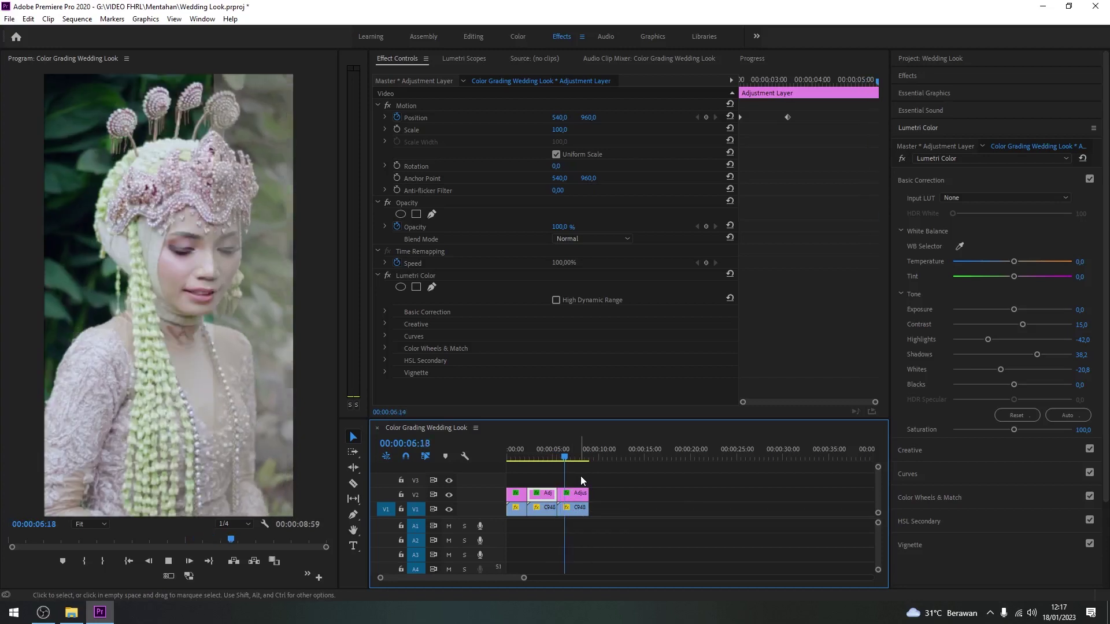
{"action": "key", "text": "space"}
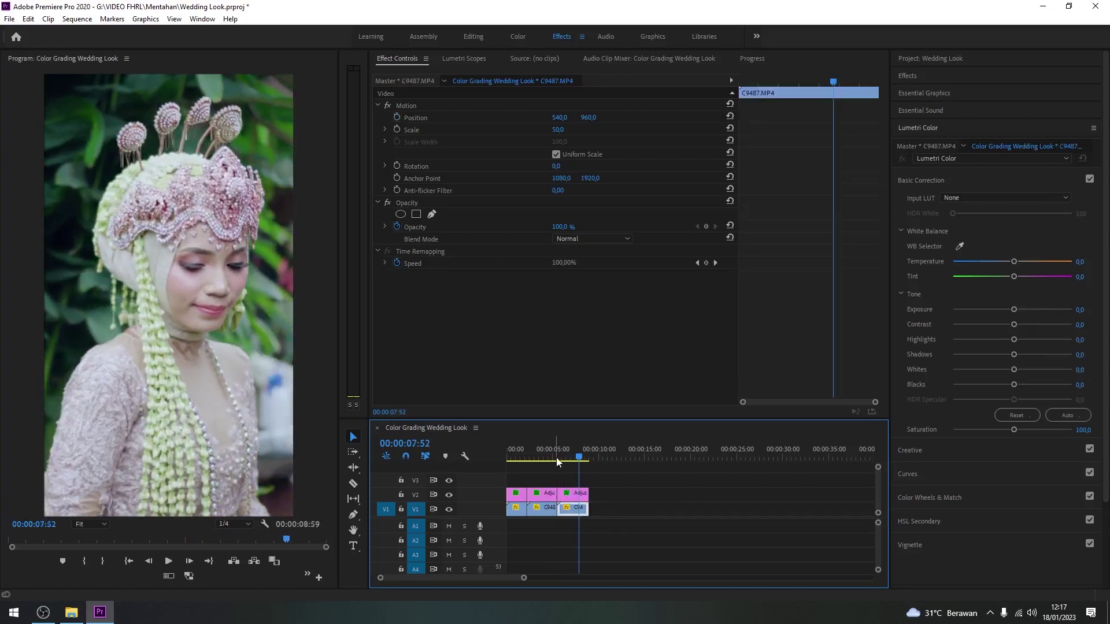
{"action": "left_click_drag", "start_coordinate": [556, 454], "coordinate": [508, 461]}
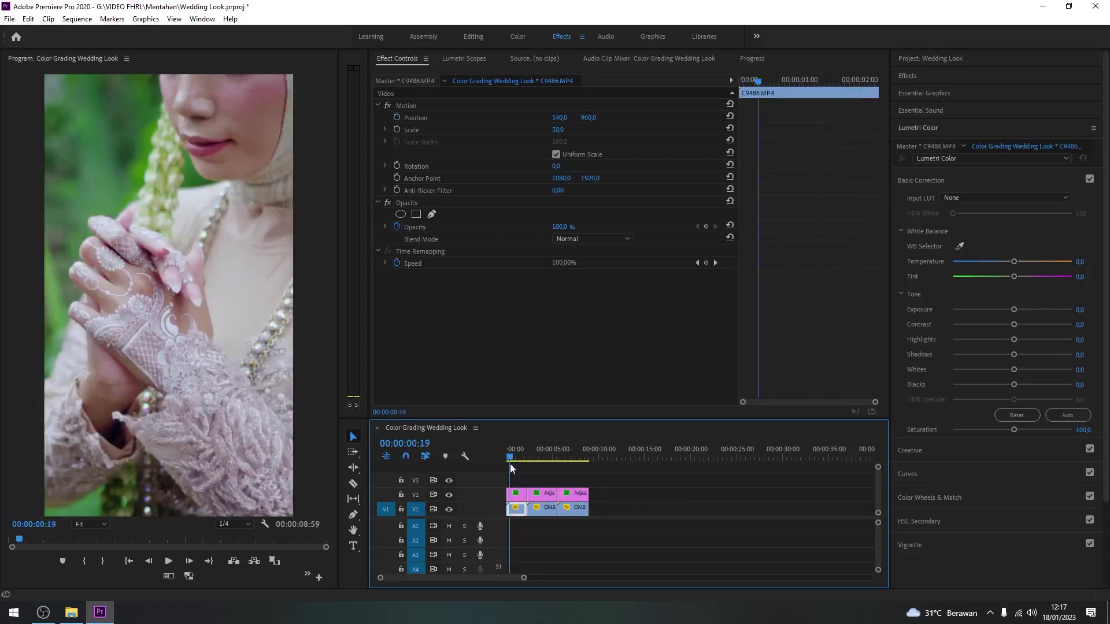
{"action": "key", "text": "space"}
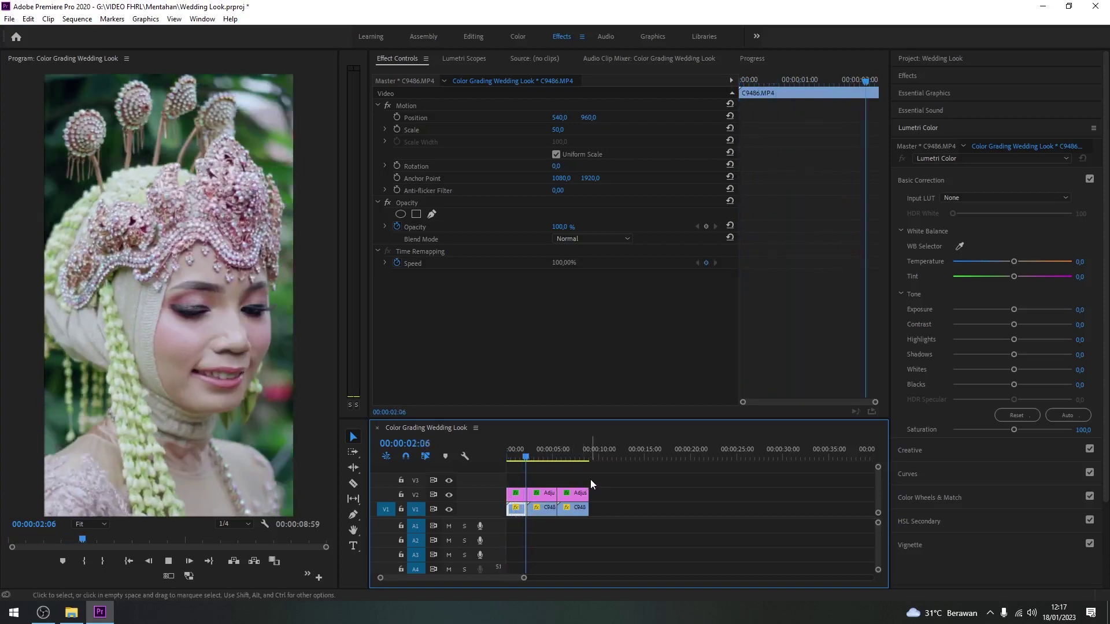
{"action": "key", "text": "space"}
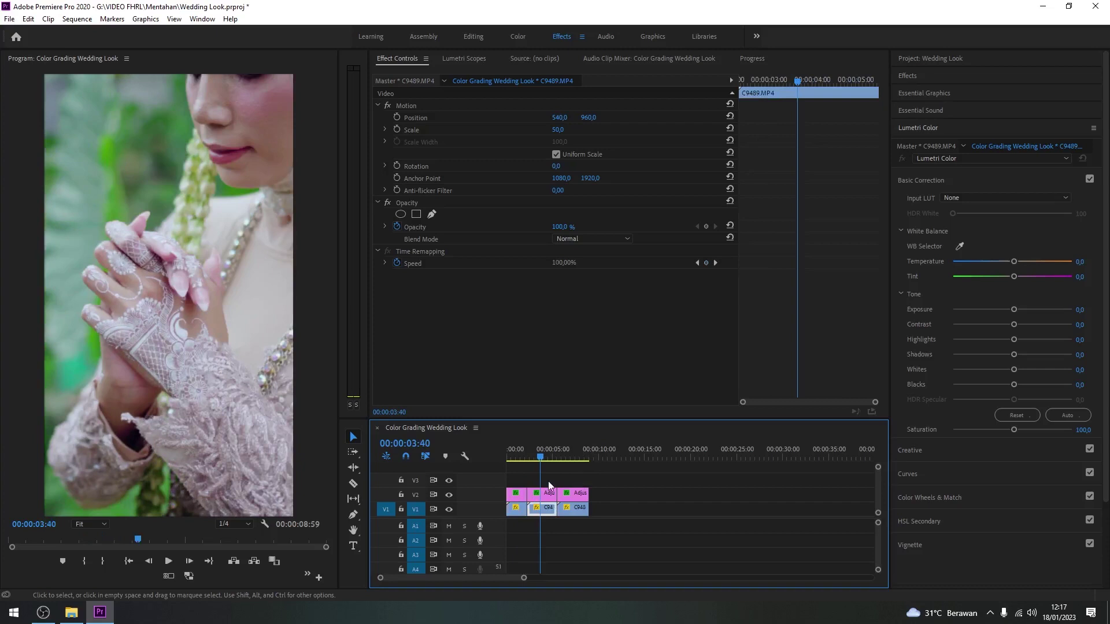
{"action": "left_click", "coordinate": [546, 493]}
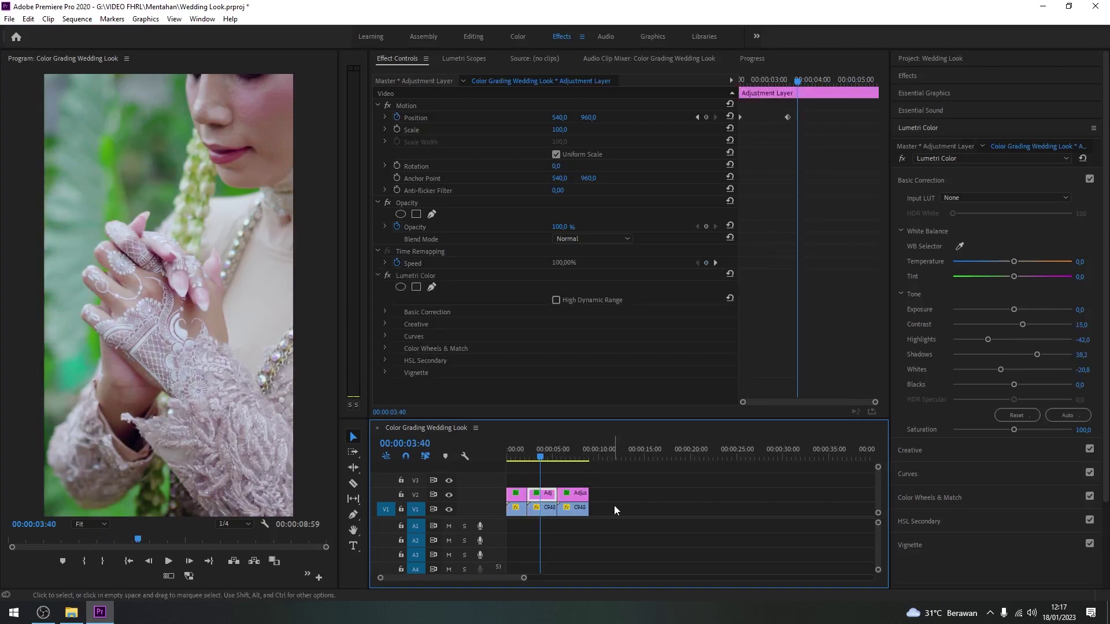
{"action": "mouse_move", "coordinate": [613, 511]}
{"action": "left_mouse_down"}
{"action": "mouse_move", "coordinate": [571, 520]}
{"action": "mouse_move", "coordinate": [525, 493]}
{"action": "left_mouse_up"}
{"action": "left_click", "coordinate": [573, 494]}
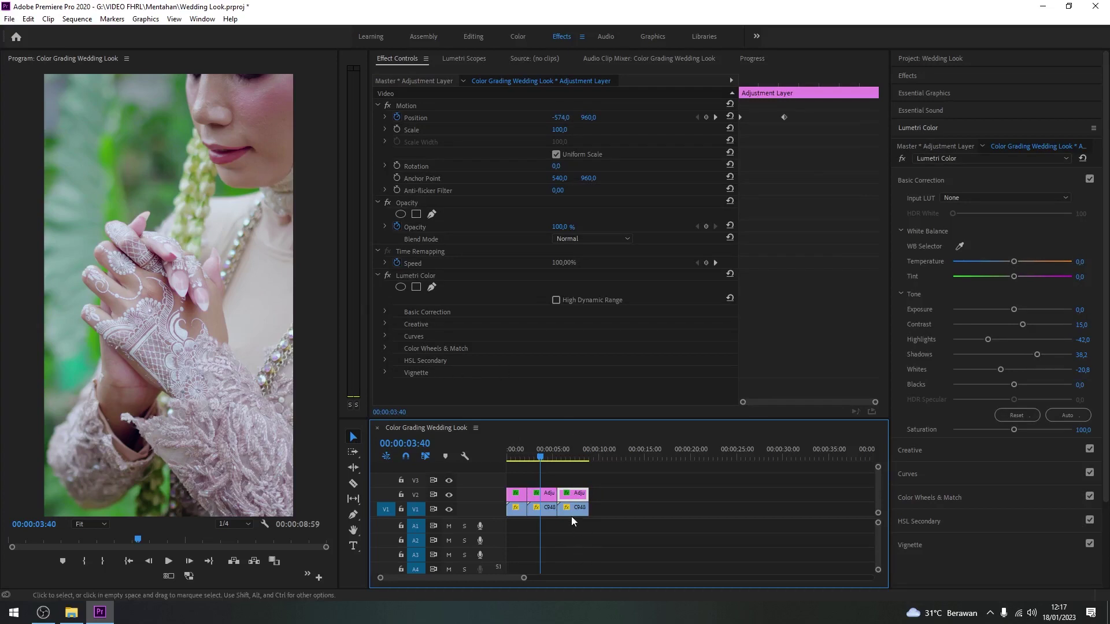
{"action": "left_click", "coordinate": [565, 475]}
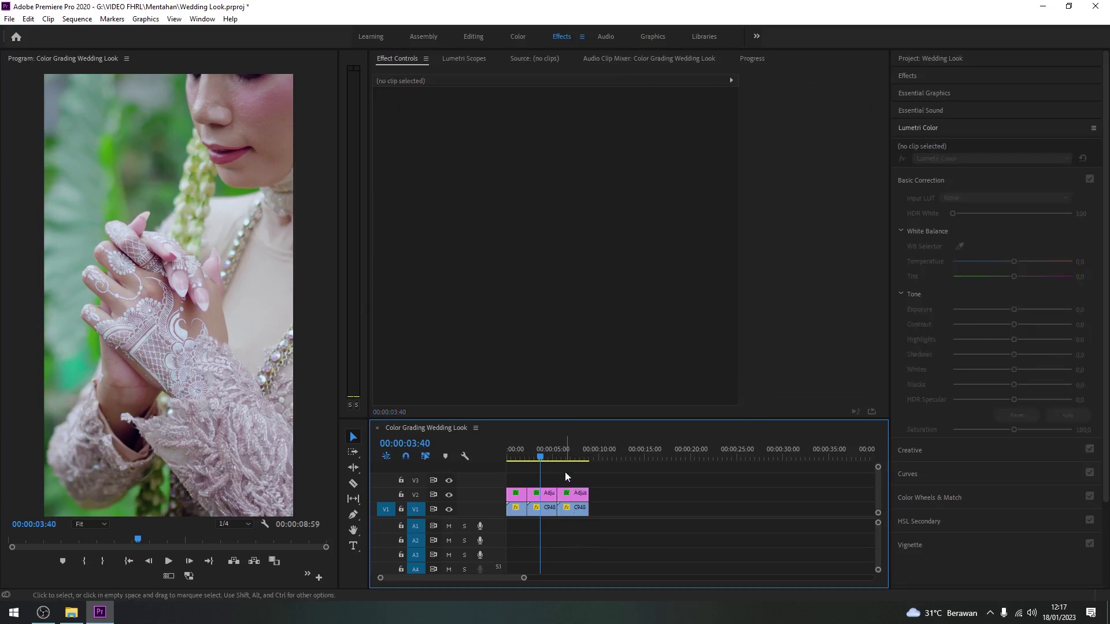
{"action": "left_click_drag", "start_coordinate": [552, 460], "coordinate": [567, 460]}
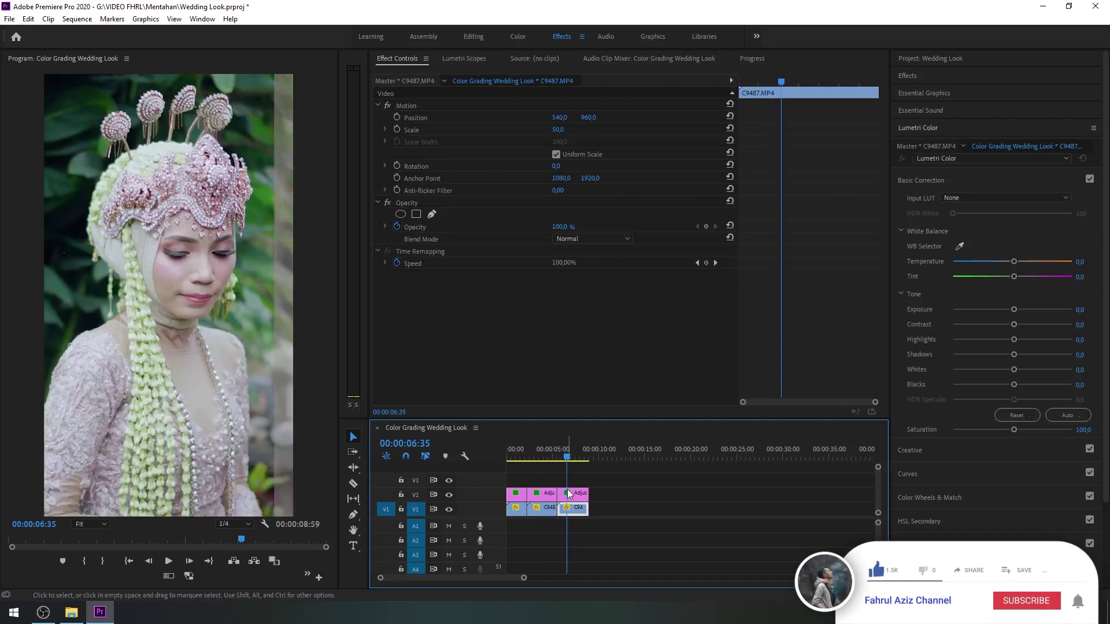
{"action": "mouse_move", "coordinate": [566, 457]}
{"action": "left_mouse_down"}
{"action": "mouse_move", "coordinate": [548, 456]}
{"action": "mouse_move", "coordinate": [578, 450]}
{"action": "left_mouse_up"}
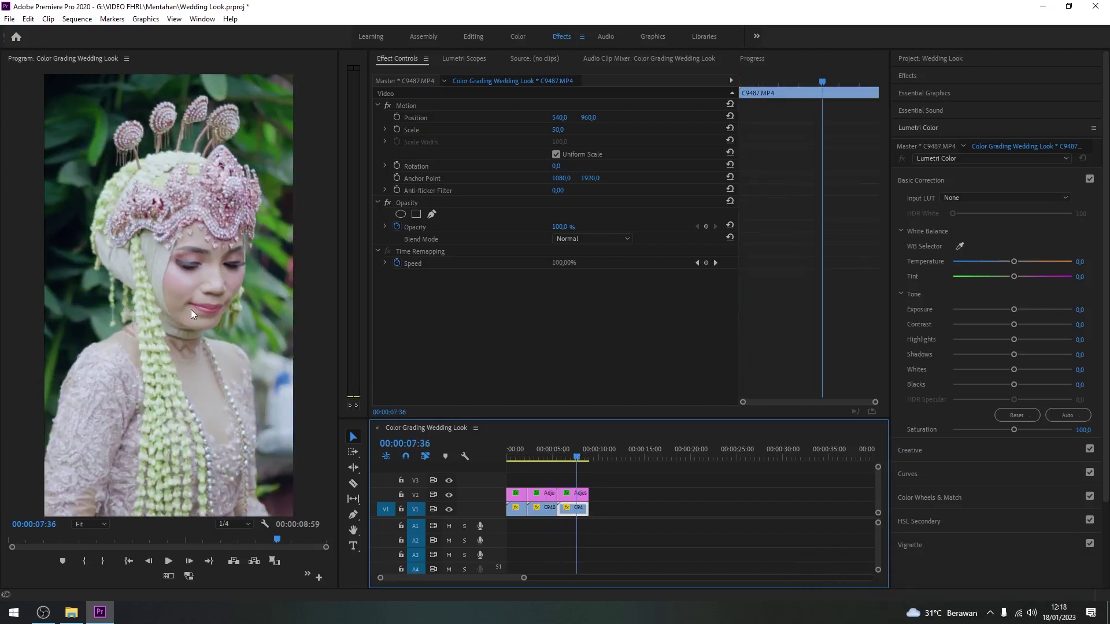
{"action": "left_click_drag", "start_coordinate": [510, 457], "coordinate": [553, 455]}
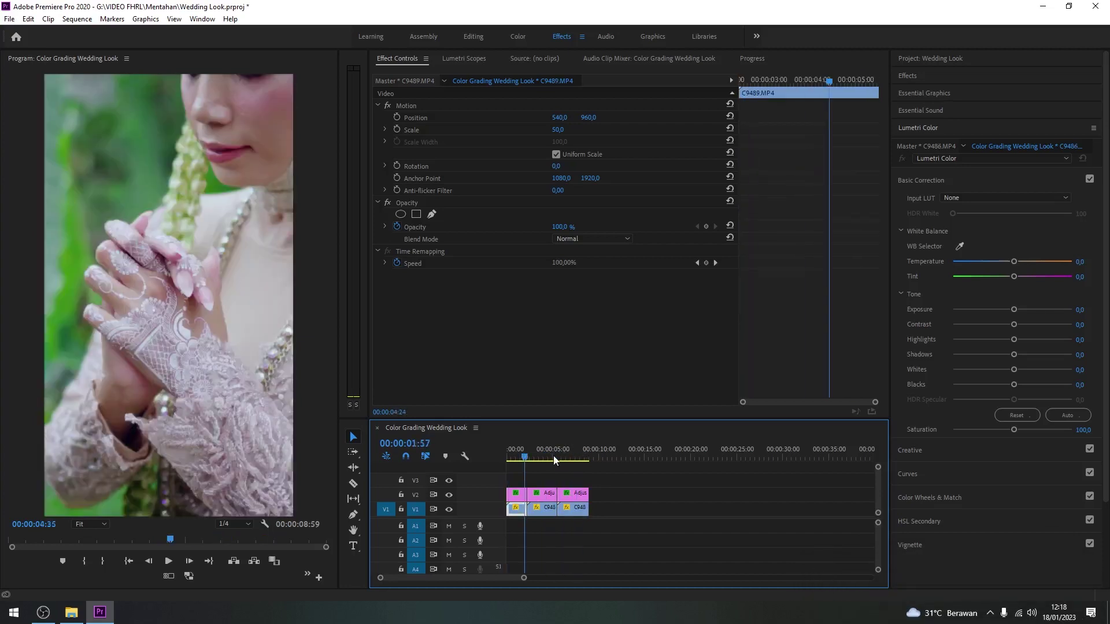